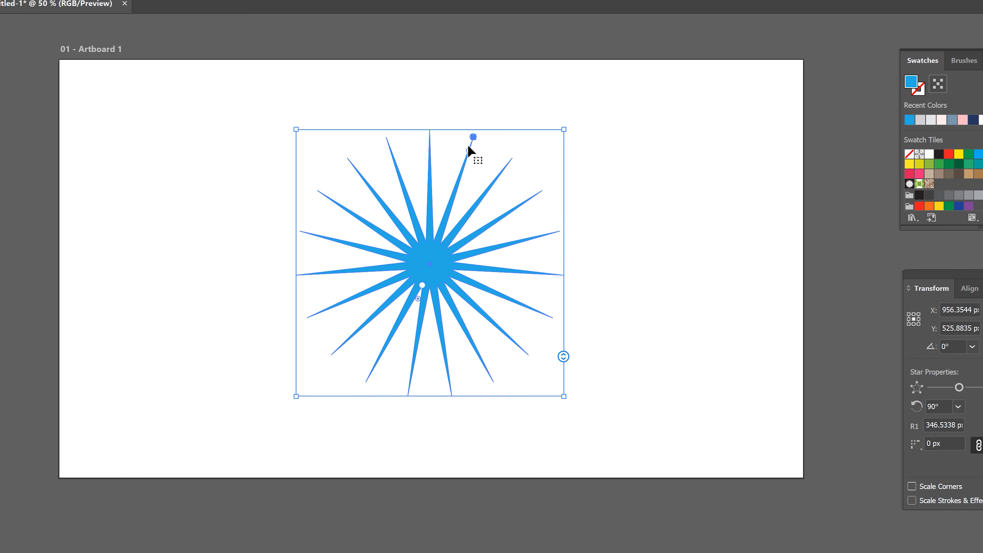
Enlarge the blue many-pointed star about its centre and round its corners.
left_click_drag(563, 130, 642, 52)
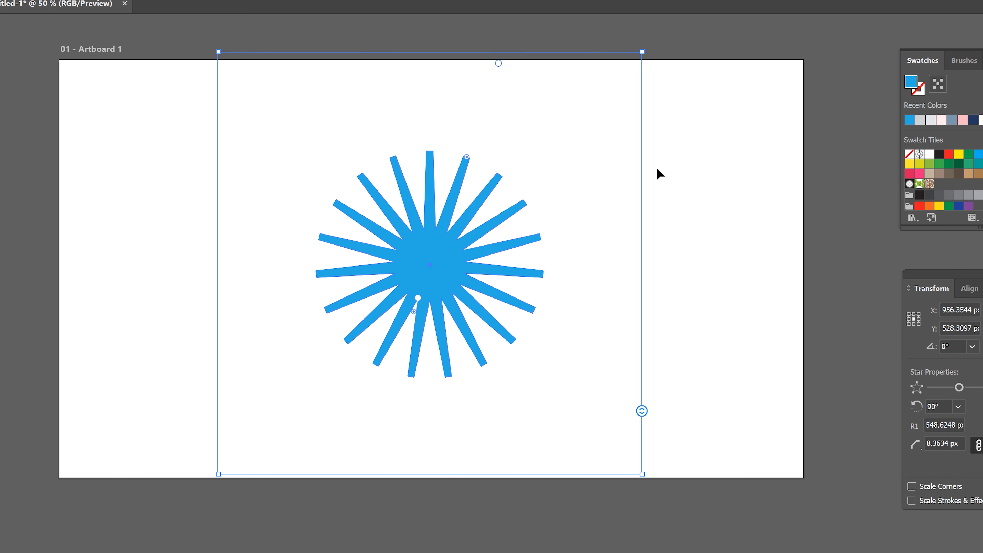
left_click_drag(414, 311, 364, 387)
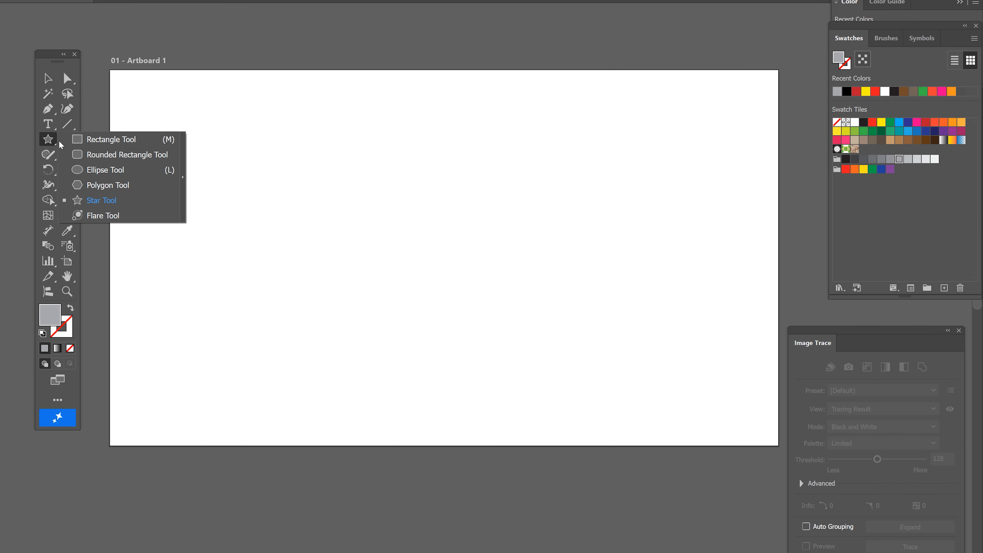
Draw a gray five-pointed star about 452 by 461 px with the Star tool and move it closer to the artboard's centre.
left_click(60, 145)
key("v")
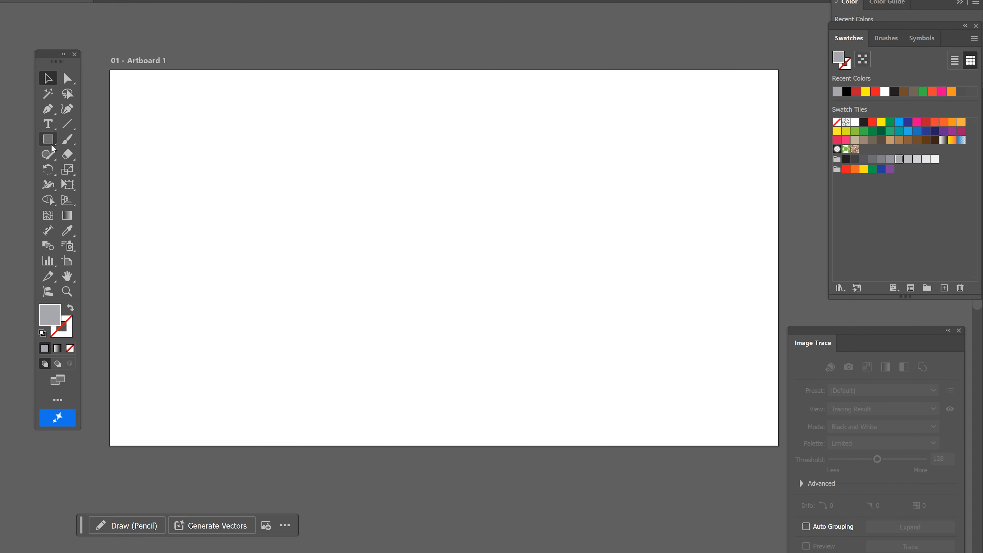
left_click(52, 144)
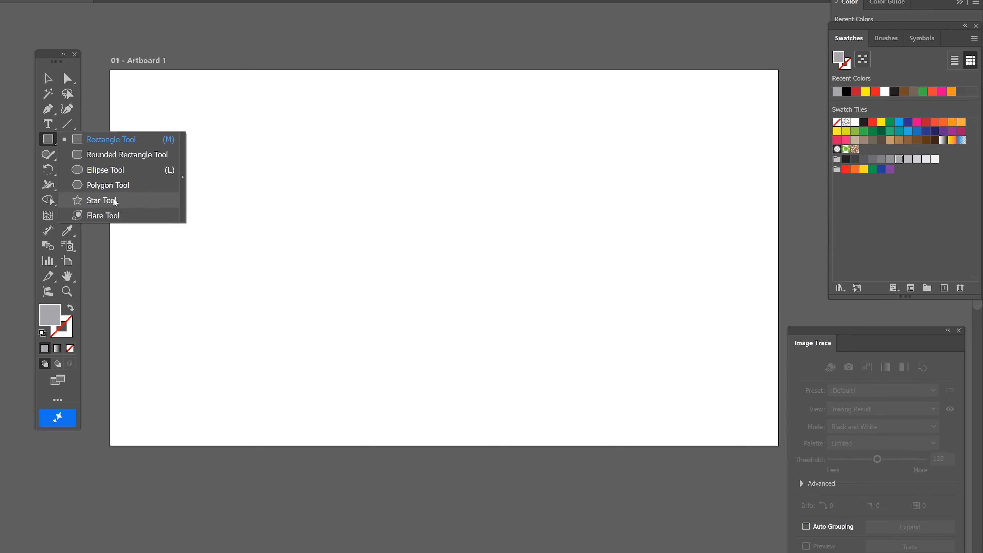
left_click(101, 201)
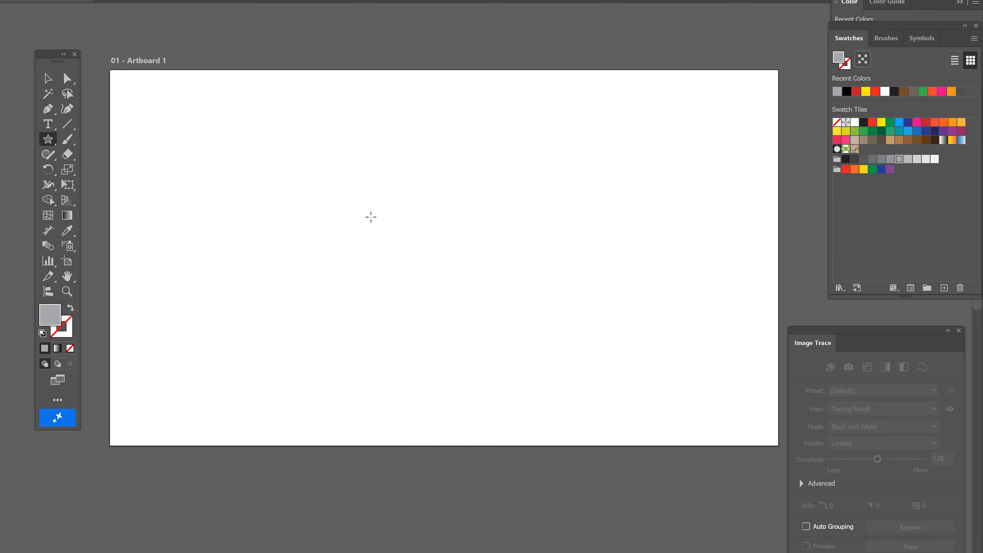
left_click_drag(347, 194, 431, 186)
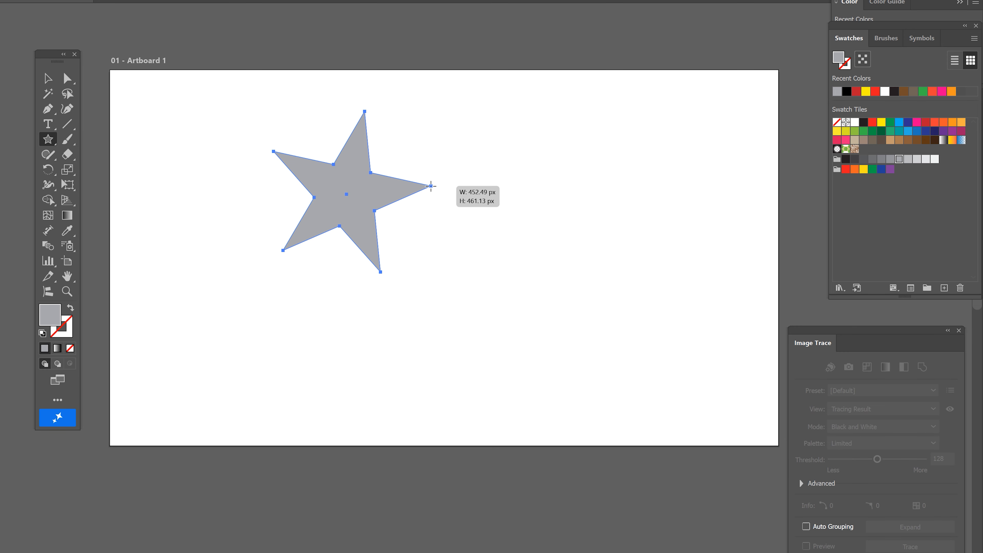
left_click_drag(431, 186, 431, 186)
key("v")
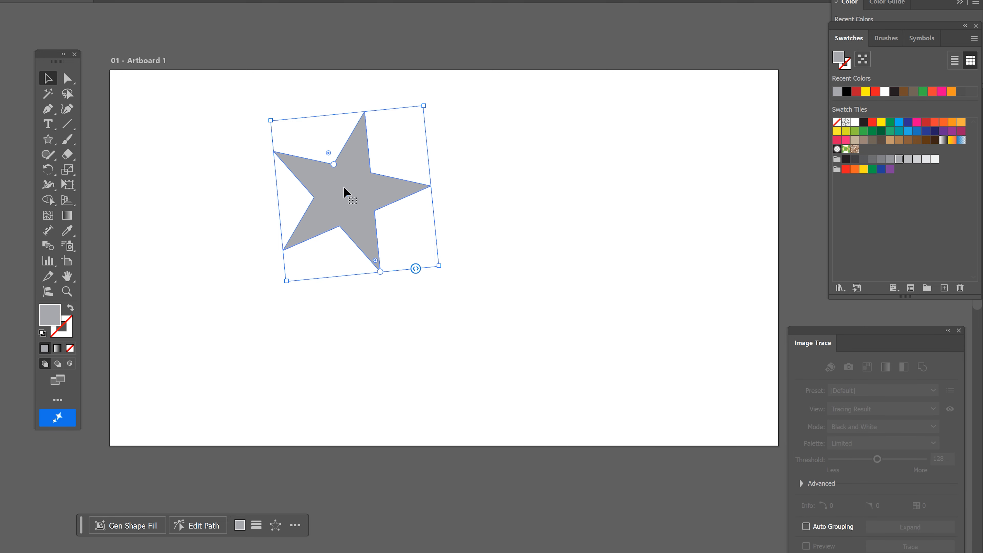
left_click_drag(343, 190, 394, 213)
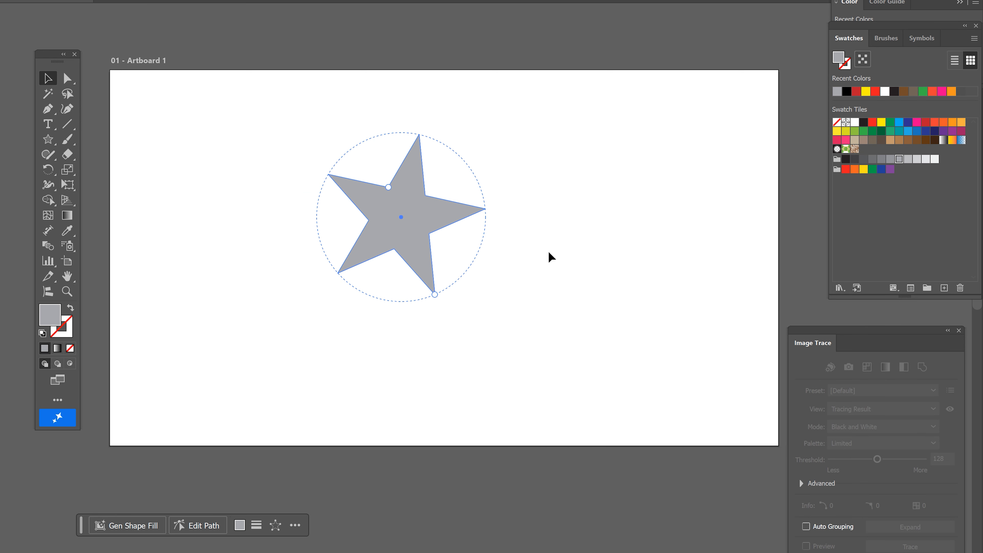
left_click(393, 222)
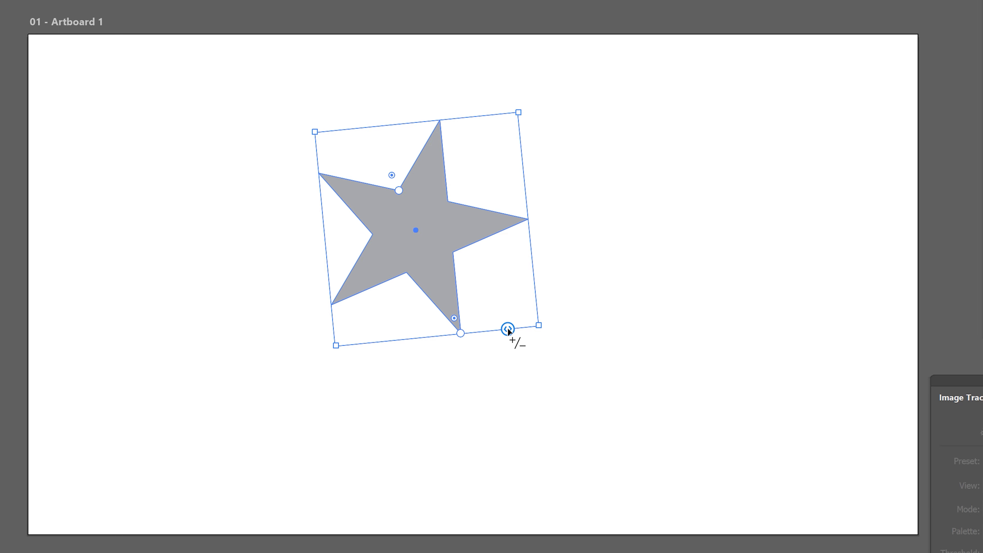
Reshape the gray star by pulling its inner points far outward past the outer ones, making a larger, fatter five-pointed star.
left_click_drag(508, 329, 545, 326)
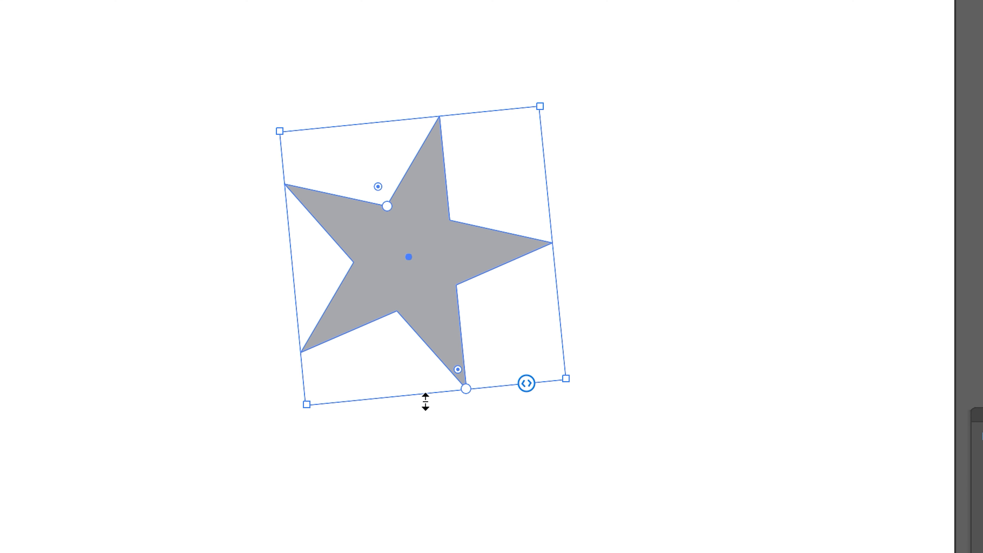
mouse_move(465, 395)
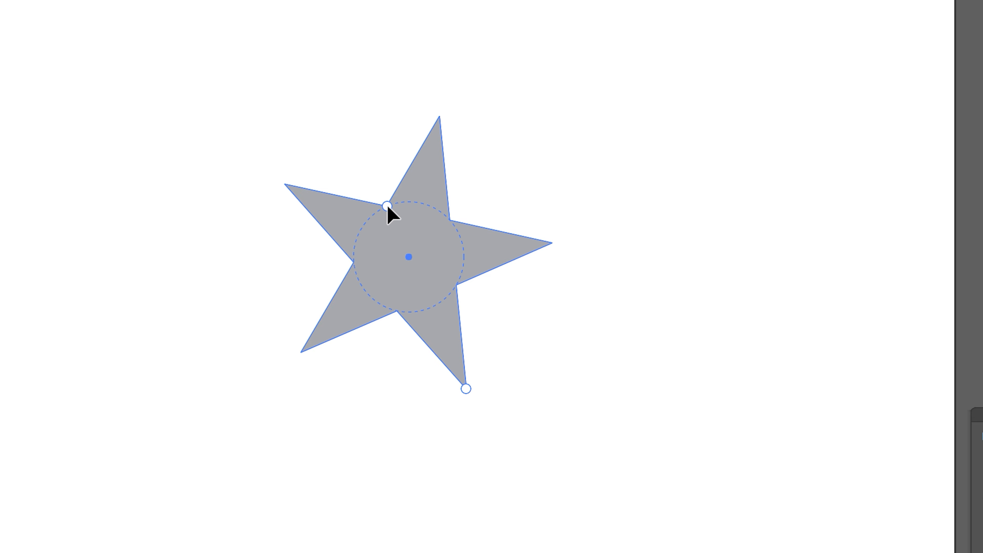
mouse_move(466, 388)
left_mouse_down()
mouse_move(543, 552)
mouse_move(577, 552)
mouse_move(509, 488)
mouse_move(457, 373)
mouse_move(467, 390)
left_mouse_up()
left_click_drag(389, 208, 313, 37)
left_click_drag(467, 390, 450, 352)
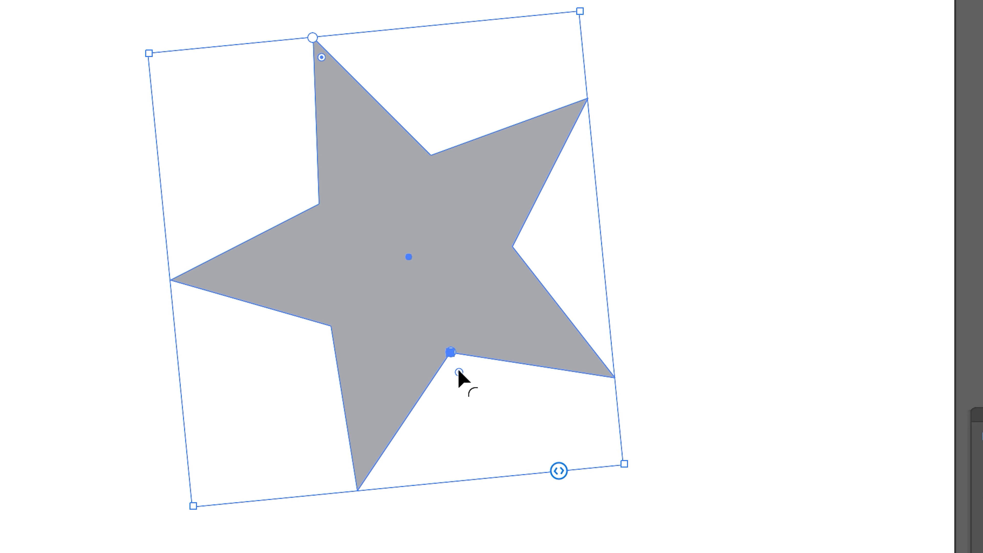
Try rounding the star's inner corners and outer tips, and undo the rounding.
left_click_drag(460, 373, 522, 479)
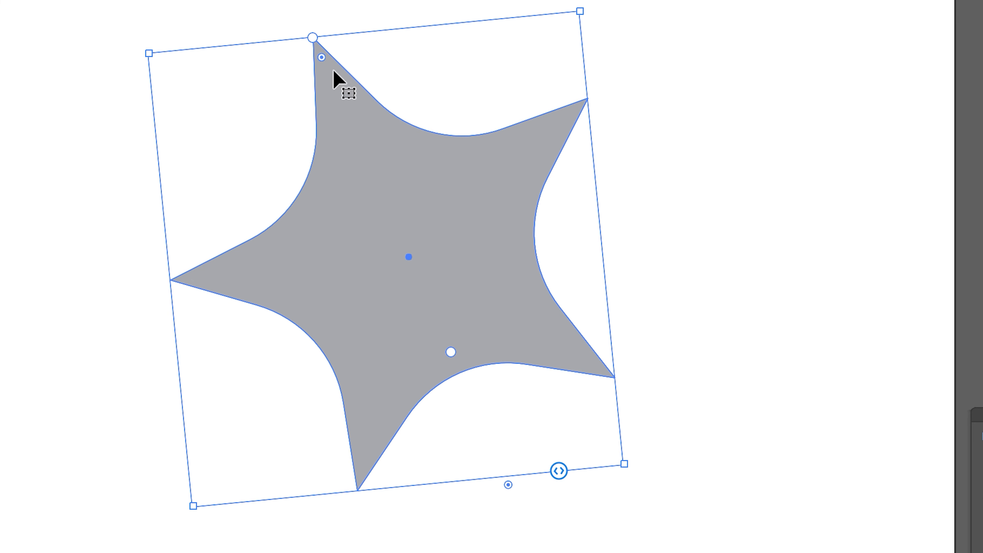
left_click_drag(321, 57, 298, 82)
left_click_drag(509, 484, 496, 446)
key("ctrl+z")
left_click_drag(508, 488, 426, 306)
key("ctrl+z")
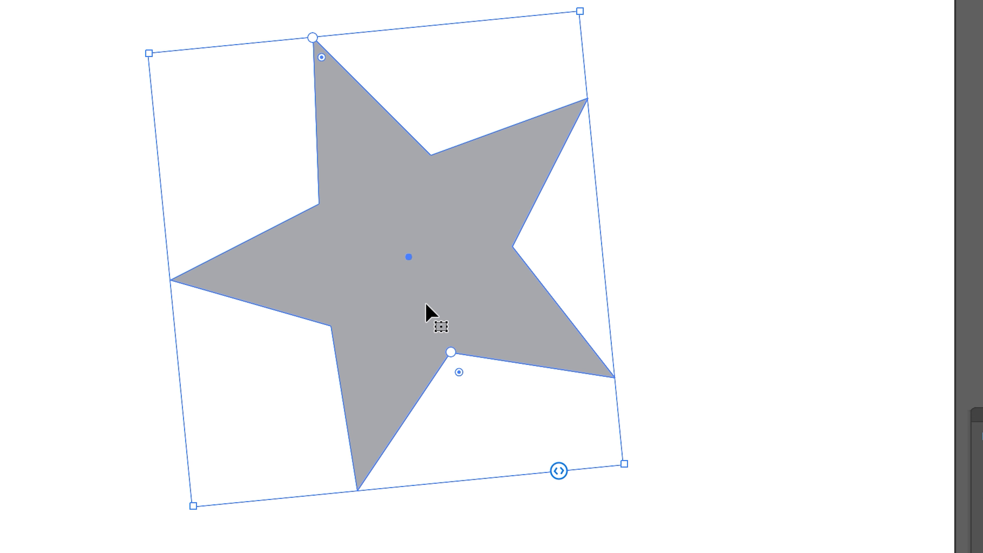
Try rounding the star's outer tips into wide lobes and its inner corners into smooth curves, and undo the last change.
scroll(426, 305, "up", 2)
left_click_drag(335, 96, 382, 205)
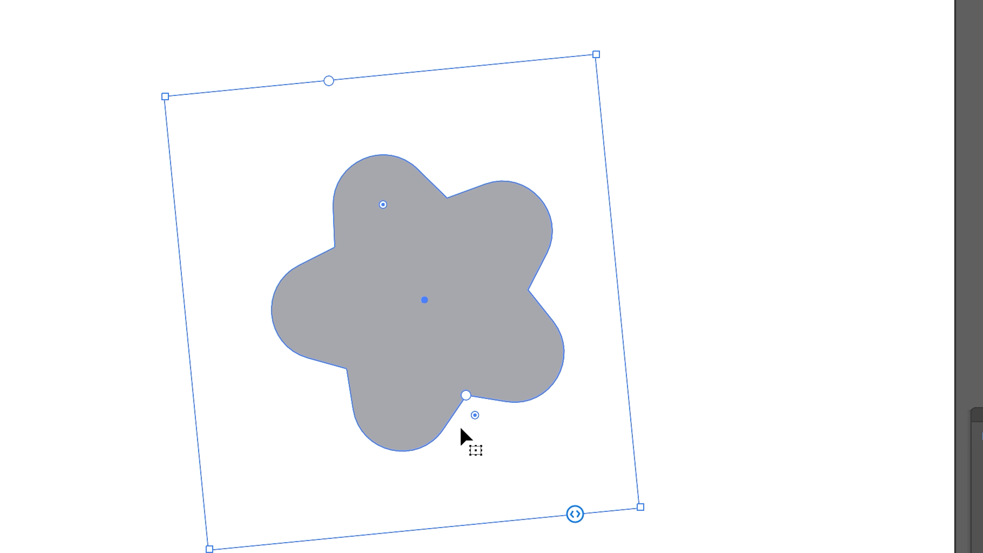
left_click_drag(478, 419, 508, 468)
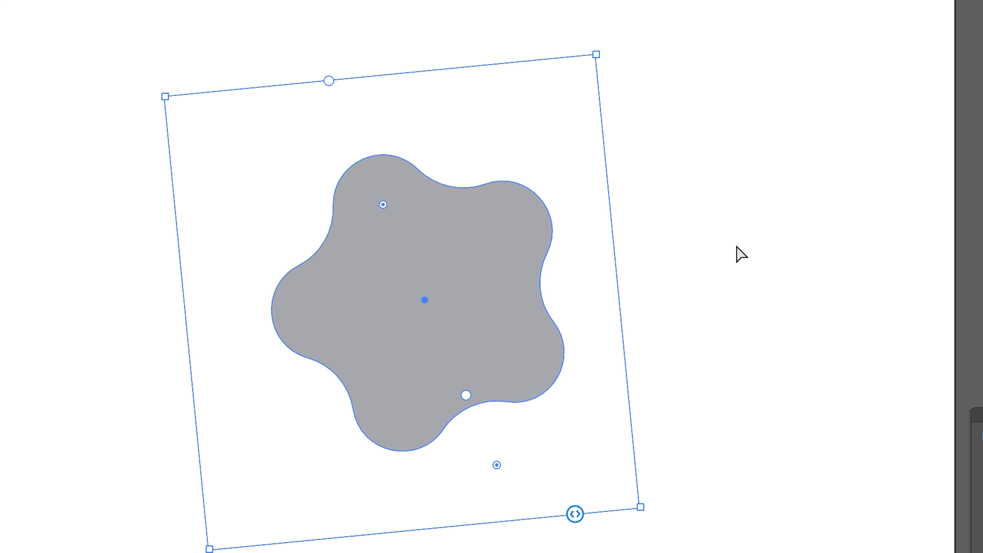
key("ctrl+z")
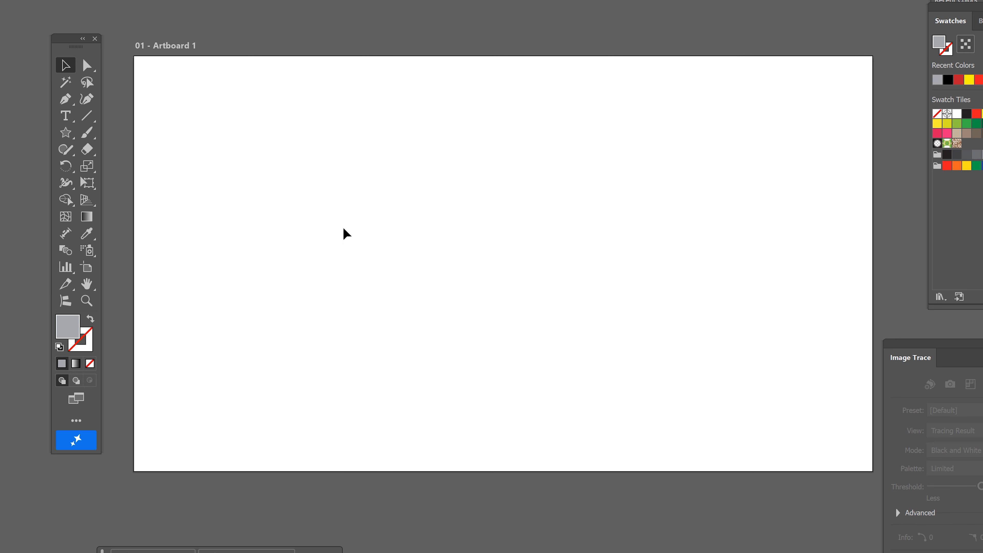
Draw a gray star around the artboard's middle with the Star tool, raising its number of points until it forms a dense sunburst.
left_click(66, 134)
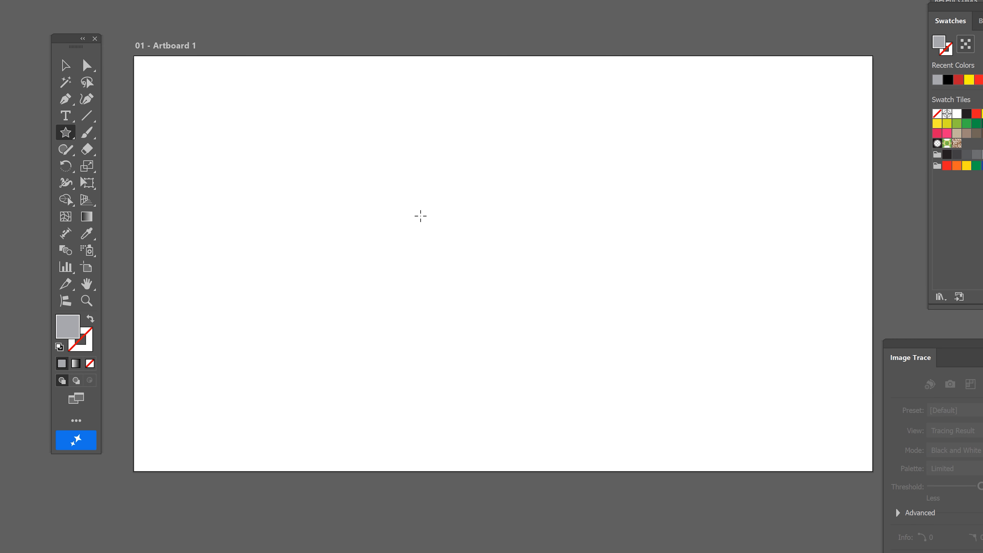
left_click_drag(420, 211, 472, 293)
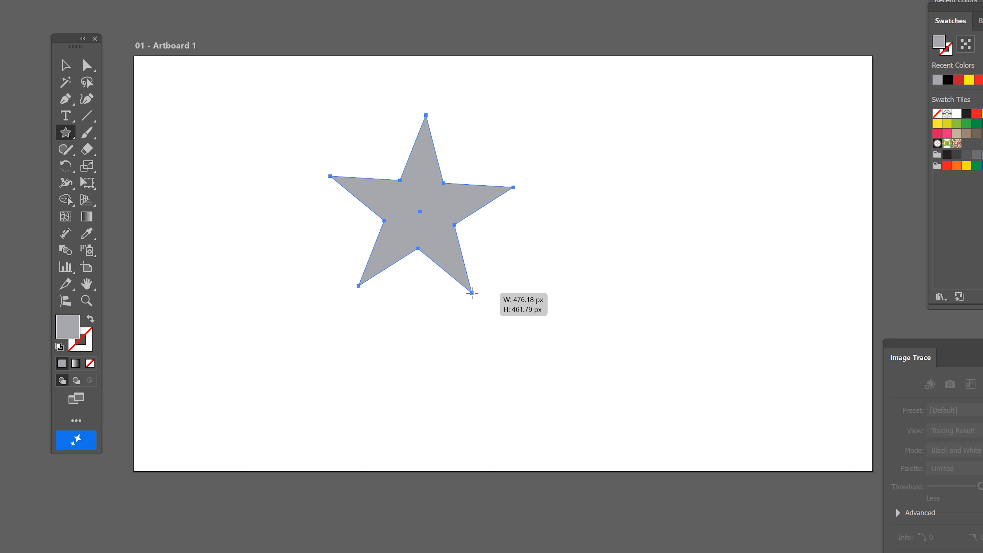
key("Up")
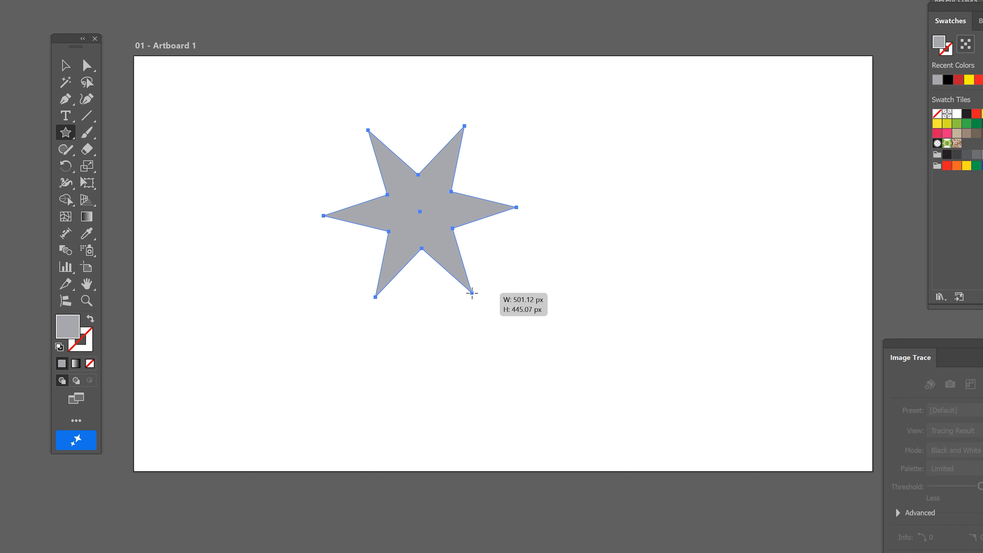
key("Up")
key("Up")
key("Up")
key("Up")
key("Up")
key("Up")
key("Up")
key("Up")
key("Up")
key("Up")
key("Up")
key("Up")
key("Up")
key("Up")
key("Up")
key("Up")
key("Up")
key("Up")
key("Up")
key("Up")
left_click_drag(472, 293, 474, 301)
key("Up")
key("Up")
key("Up")
key("Up")
key("Up")
key("Up")
key("Up")
key("Up")
key("Up")
key("Up")
key("Up")
key("Up")
key("Up")
key("Up")
key("Up")
key("Up")
key("Up")
key("Up")
key("Up")
key("Up")
key("Up")
key("Up")
key("Up")
key("Up")
key("Up")
key("Up")
key("Up")
key("Up")
key("Up")
key("Up")
key("Up")
key("Up")
key("Up")
key("Up")
key("Up")
key("Up")
key("Up")
key("Up")
key("Up")
key("Up")
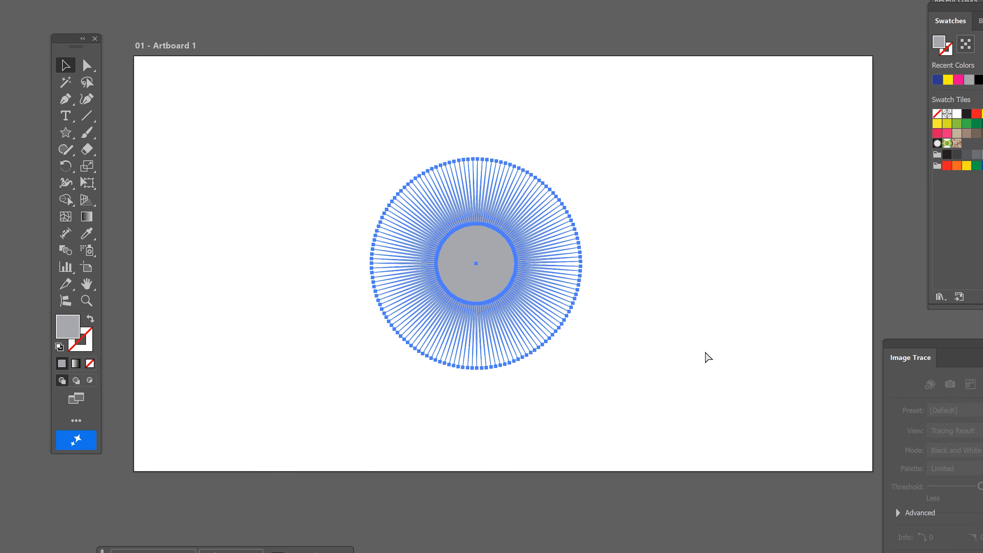
Shift the sunburst slightly, try reducing its number of points, and undo the reduction.
left_click(697, 362)
left_click_drag(510, 215, 528, 222)
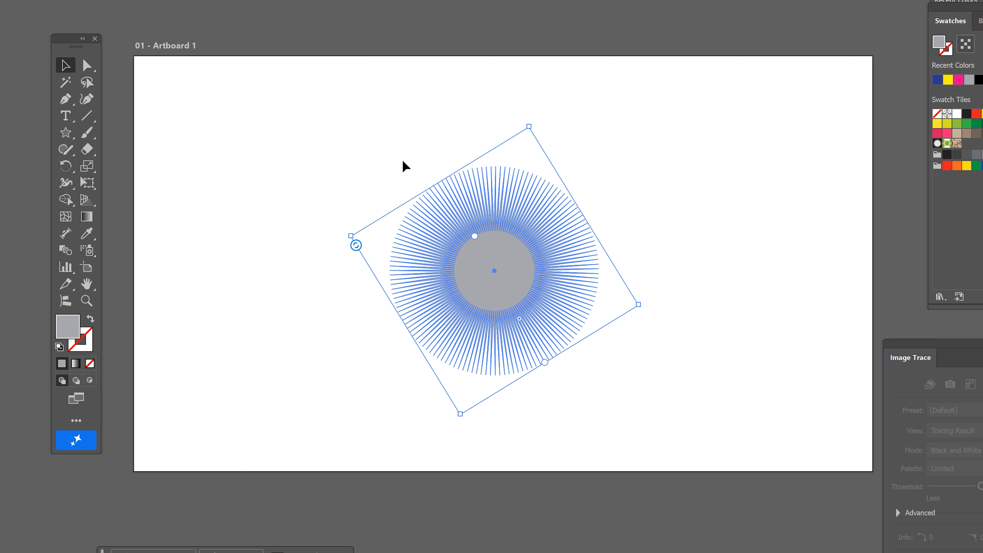
left_click_drag(359, 248, 374, 275)
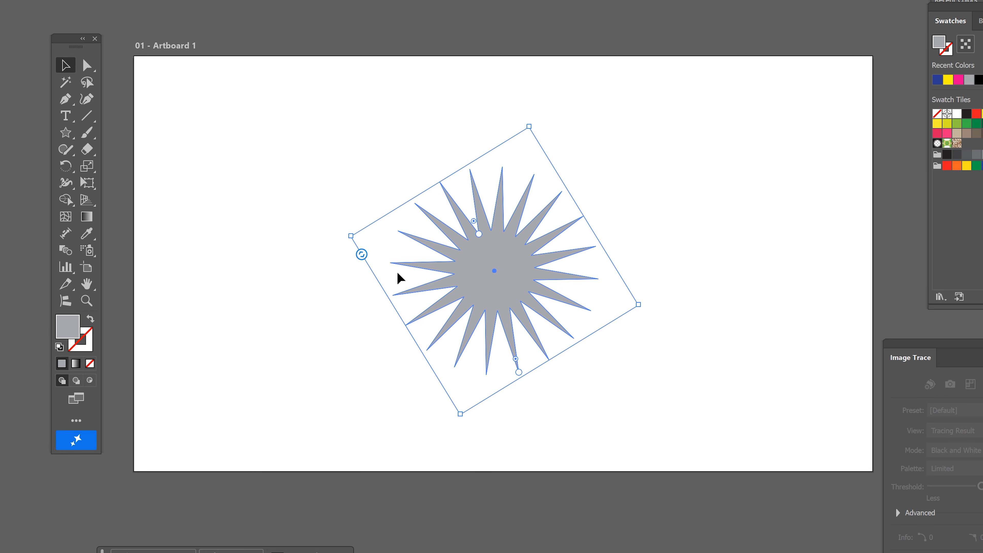
key("ctrl+z")
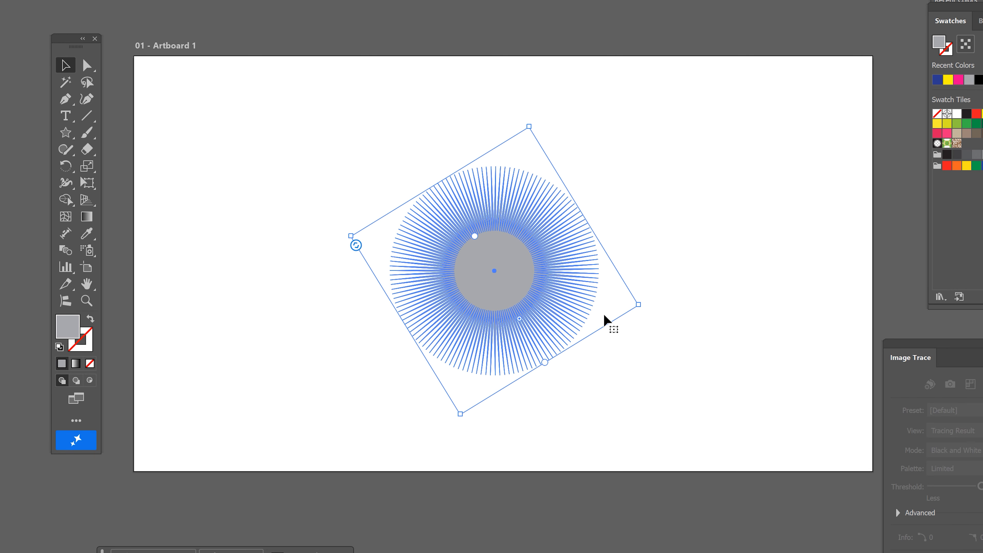
Move the sunburst to the artboard's upper left and draw a second star about 695 px wide beside it, lowering its number of points.
left_click_drag(511, 267, 345, 217)
left_click_drag(612, 270, 690, 379)
key("Down")
key("Down")
key("Down")
key("Down")
key("Down")
key("Down")
key("Down")
key("Down")
key("Down")
key("Down")
key("Down")
key("Down")
key("Down")
key("Down")
key("Down")
key("Down")
key("Down")
key("Down")
key("Down")
key("Down")
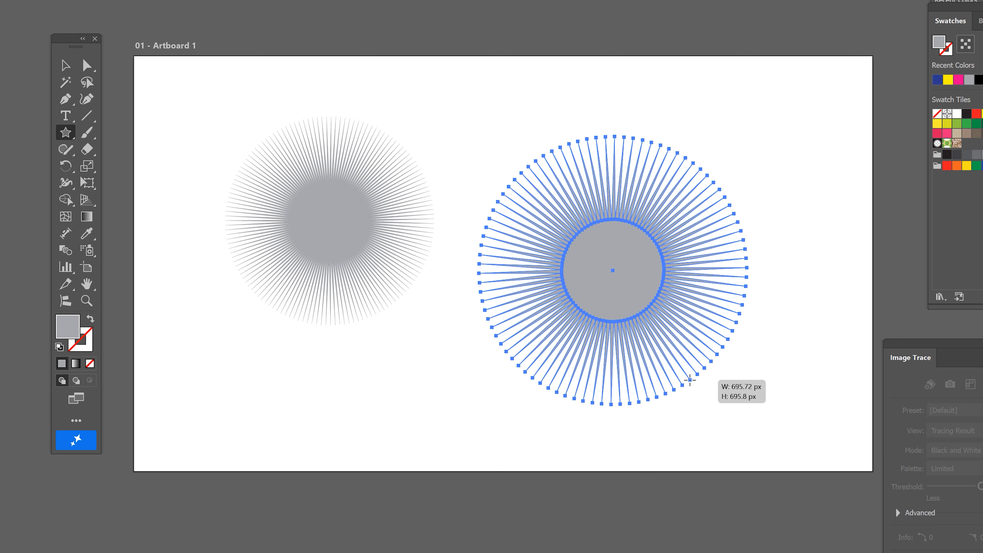
key("Down")
key("Down")
key("Down")
key("Down")
key("Down")
key("Down")
key("Down")
key("Down")
key("Down")
key("Down")
key("Down")
key("Down")
key("Down")
key("Down")
key("Down")
key("Down")
key("Down")
key("Down")
key("Down")
key("Down")
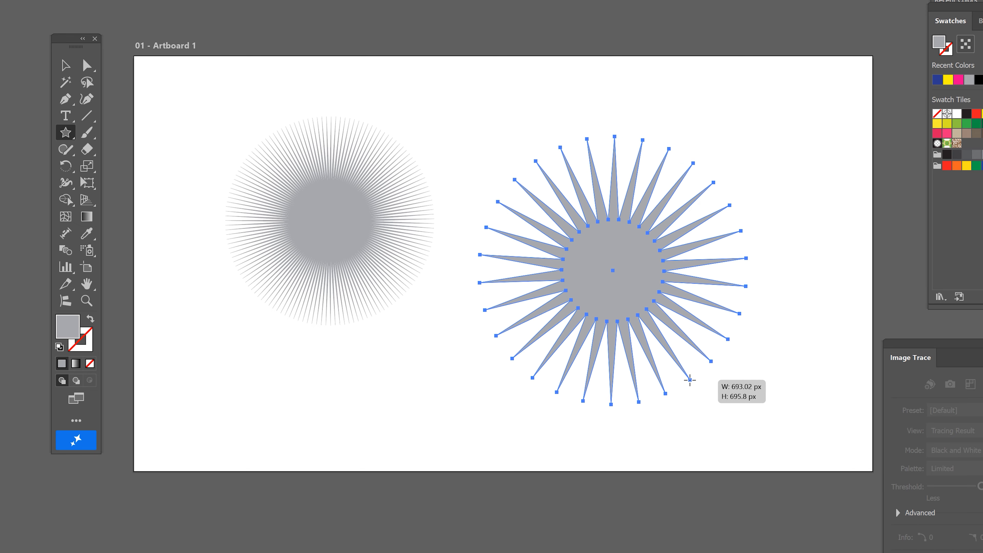
key("Down")
key("Down")
key("Down")
key("Down")
key("Down")
key("Down")
key("Down")
key("Down")
key("Down")
key("Down")
key("Down")
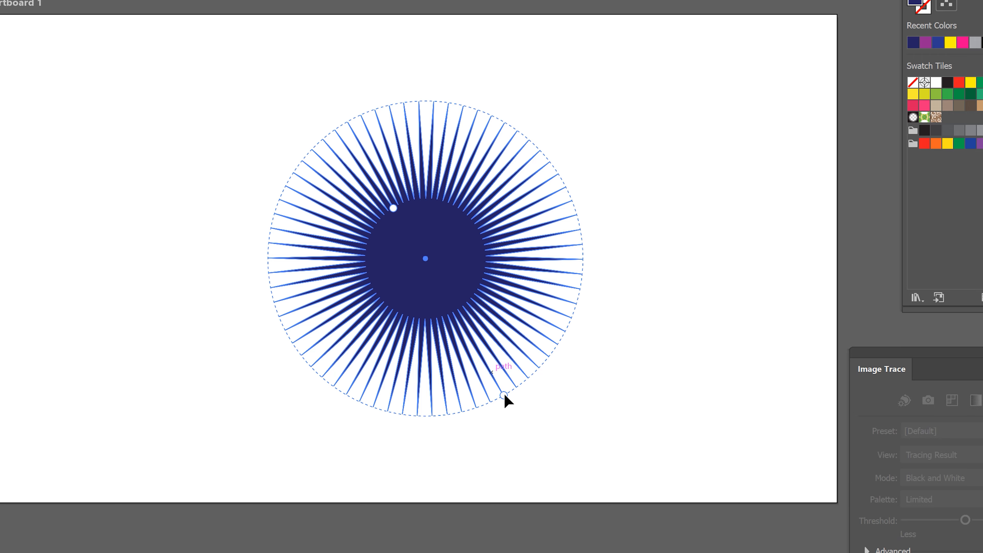
Adjust the dark blue sunburst's radii into a wide disc with short spikes and round its inner corners into scallops.
left_click_drag(504, 396, 459, 317)
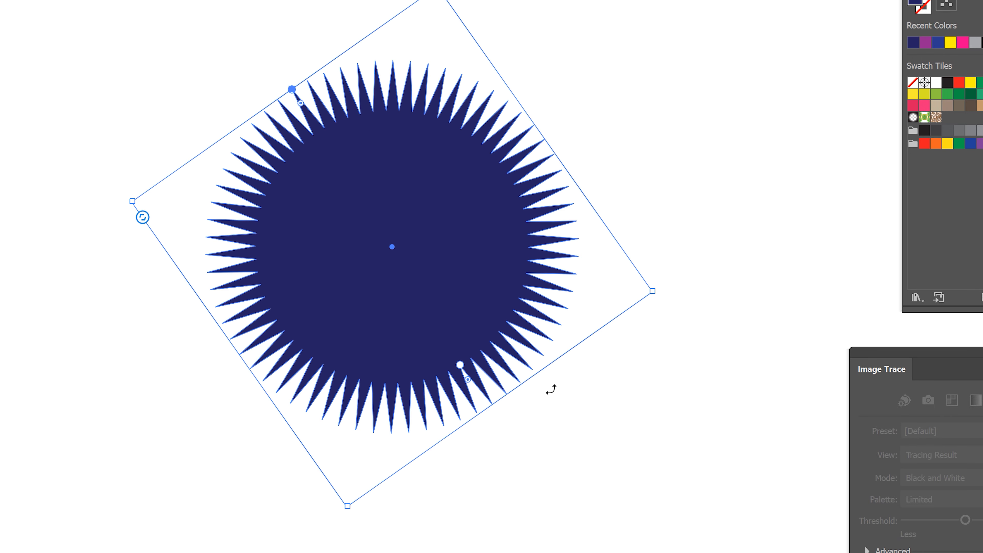
left_click(466, 370)
left_click_drag(466, 370, 481, 403)
left_click(665, 520)
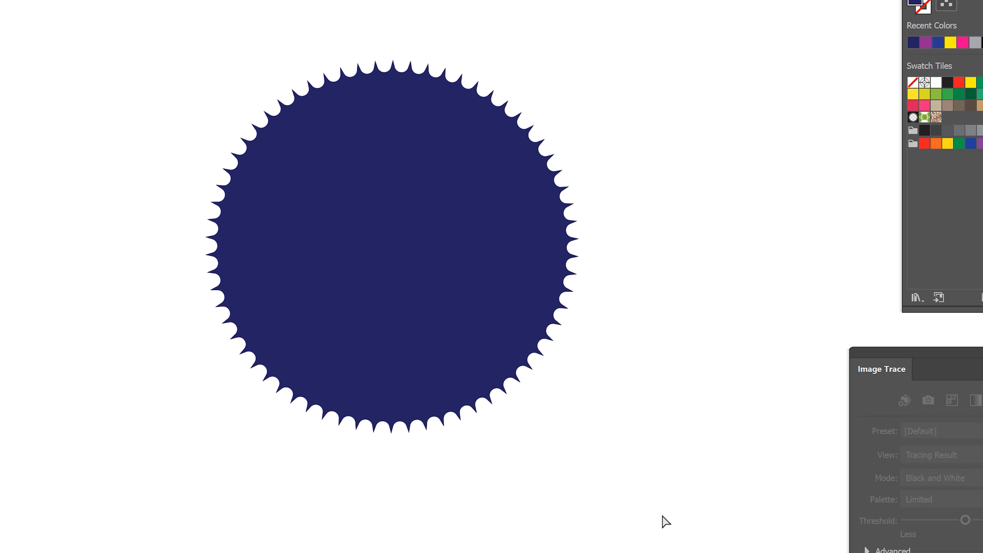
Undo the inner-corner rounding on the dark blue spiked disc, slightly round its outer tips, and deselect it.
key("ctrl+z")
left_click_drag(298, 100, 301, 105)
left_click(671, 121)
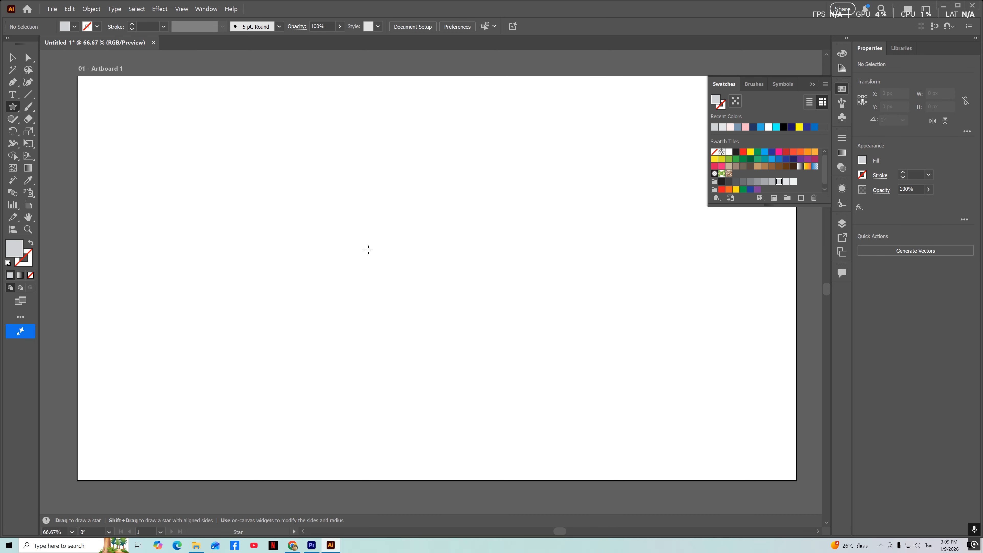
Draw a light grey star in the artboard's upper half and raise its number of points to 18.
mouse_move(366, 248)
left_mouse_down()
mouse_move(427, 329)
mouse_move(409, 314)
left_mouse_up()
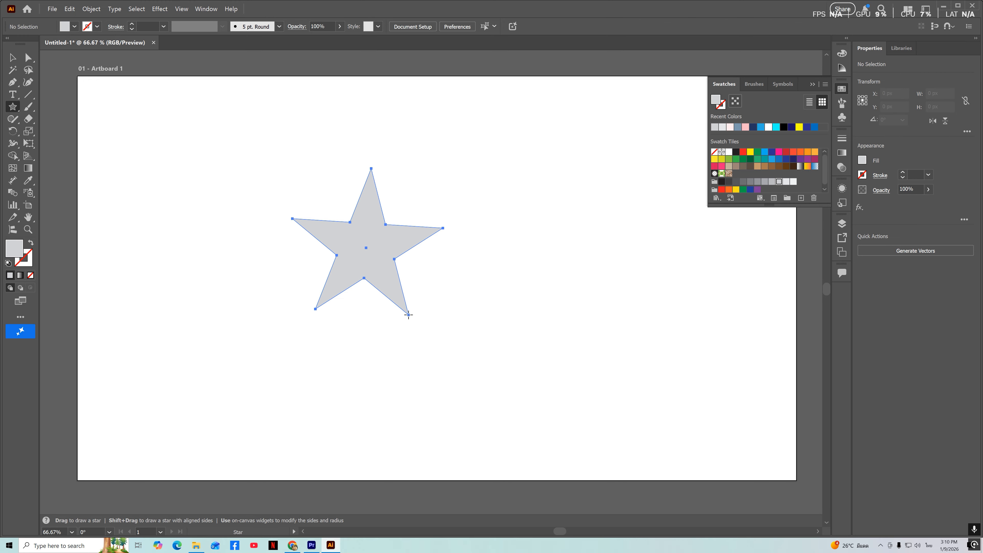
mouse_move(408, 314)
left_mouse_down()
mouse_move(393, 295)
mouse_move(514, 507)
mouse_move(406, 322)
left_mouse_up()
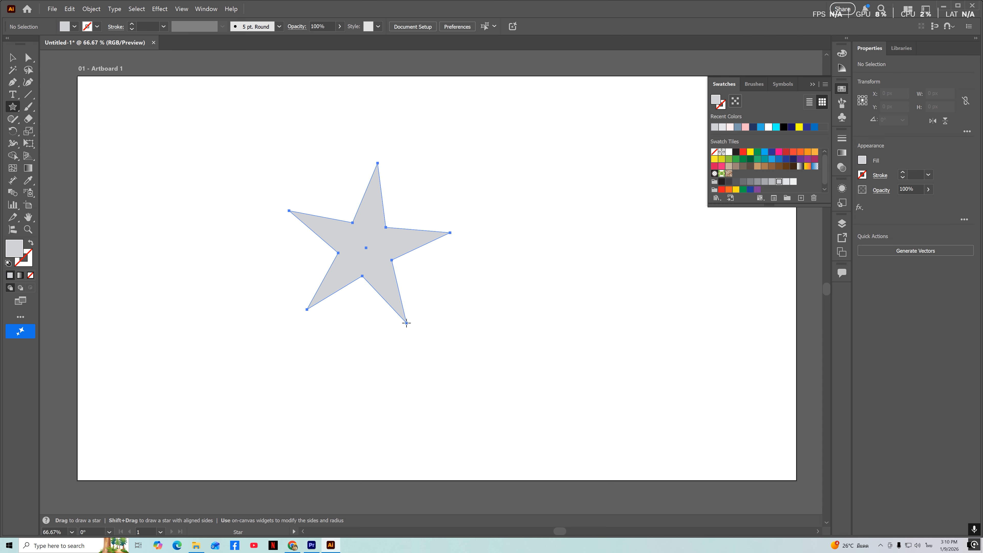
key("Up")
key("Up")
key("Up")
key("Up")
key("Up")
key("Up")
key("Up")
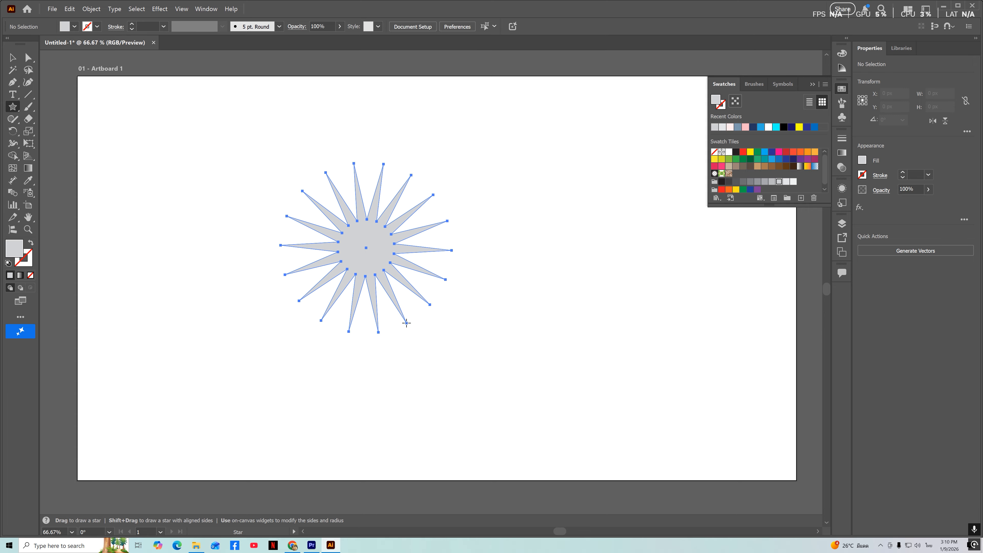
Stretch the grey sunburst's outer radius into long spikes and shrink it back close to the inner radius.
left_click_drag(407, 327, 489, 448)
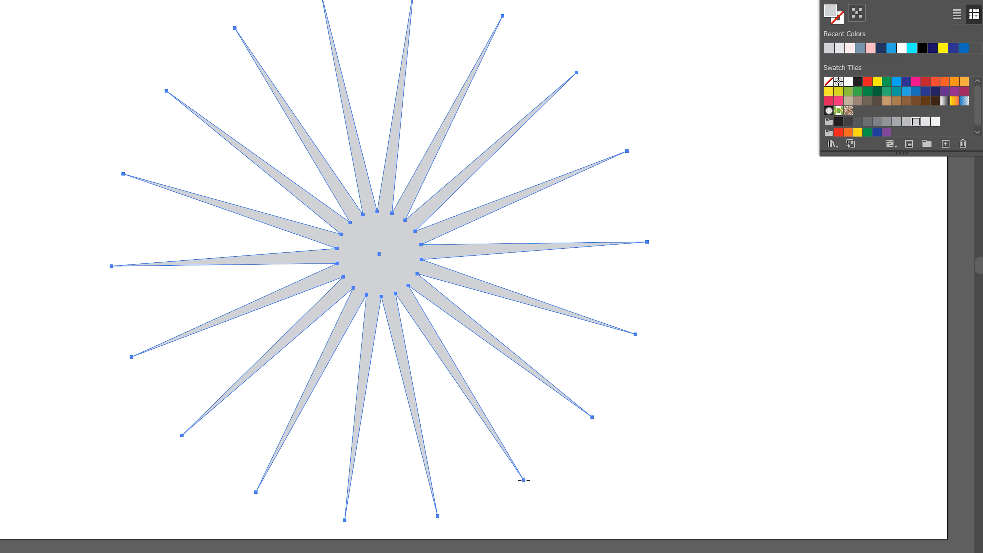
left_click_drag(523, 480, 412, 278)
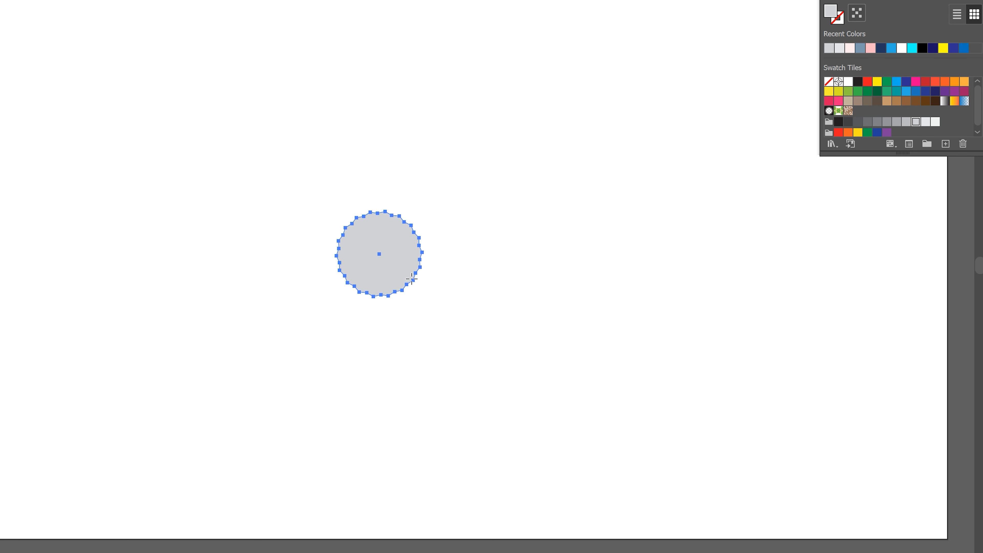
mouse_move(423, 313)
left_mouse_down()
mouse_move(509, 463)
mouse_move(408, 293)
mouse_move(433, 457)
mouse_move(301, 72)
mouse_move(306, 96)
mouse_move(444, 301)
left_mouse_up()
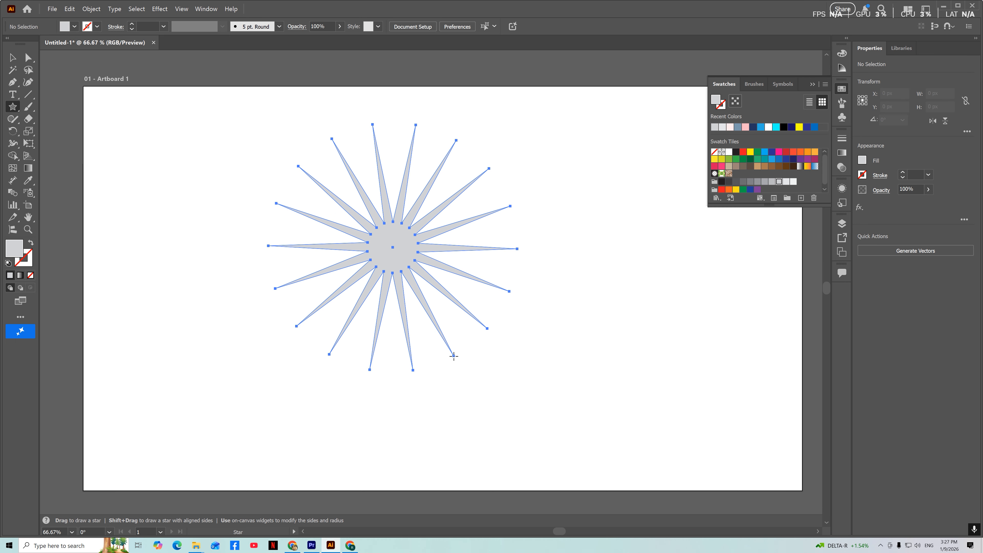
Reshape and reposition the grey sunburst while drawing it, and raise its number of points.
left_click_drag(439, 336, 468, 403)
key("space")
key("Up")
key("Up")
key("Up")
key("Up")
key("Up")
key("Up")
key("Up")
key("Up")
key("Up")
key("Up")
key("Up")
key("Up")
key("Up")
key("Up")
key("Up")
key("Up")
key("Up")
key("Up")
key("Up")
key("Up")
Reduce the grey sunburst's number of points to five.
key("Down")
key("Down")
key("Down")
key("Down")
key("Down")
key("Down")
key("Down")
key("Down")
key("Down")
key("Down")
key("Down")
key("Down")
key("Down")
key("Down")
key("Down")
key("Down")
key("Down")
key("Down")
key("Down")
key("Down")
key("Down")
key("Down")
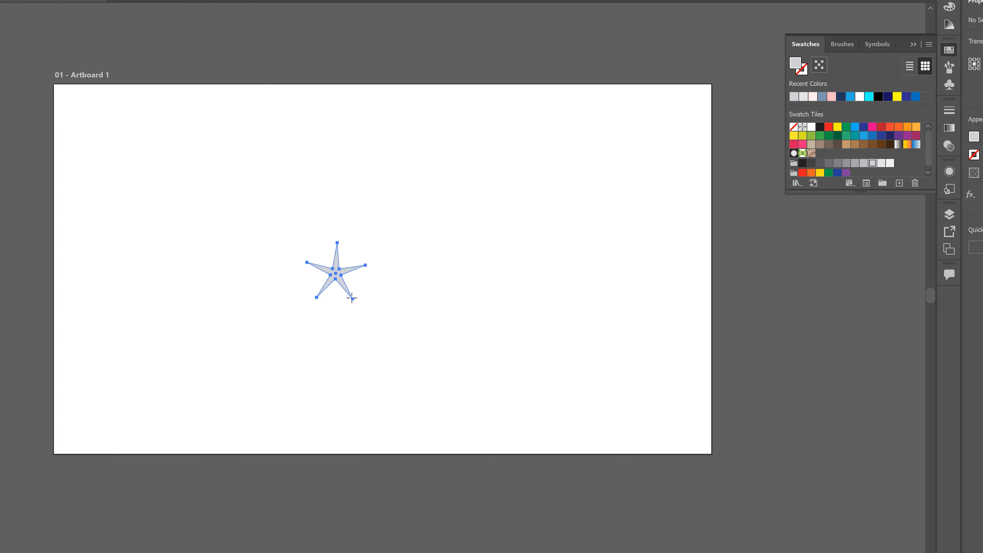
Enlarge the small thin-armed five-pointed star and remove it from the artboard.
left_click_drag(352, 298, 491, 507)
key("Delete")
key("ctrl+z")
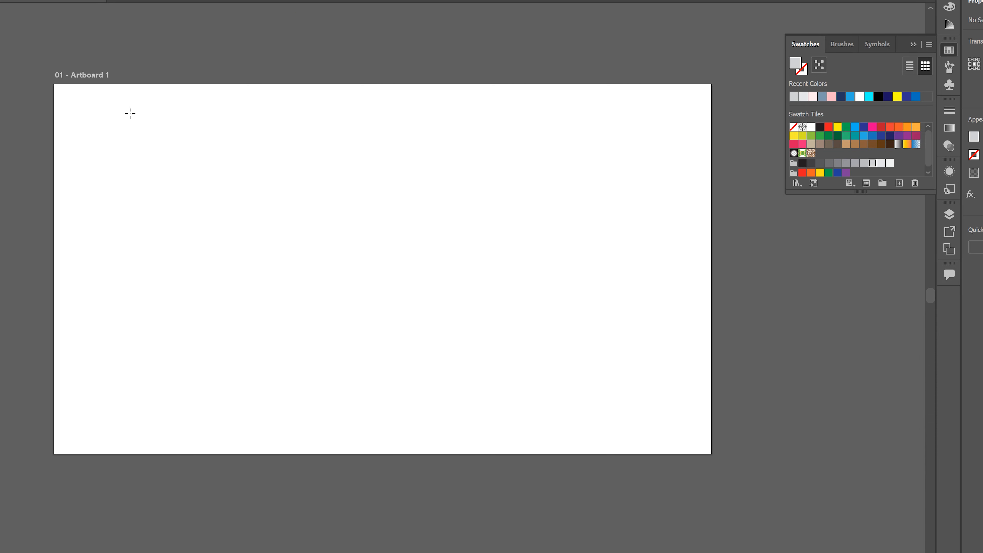
Draw a large upright five-pointed star with aligned shoulders and delete it.
left_click_drag(303, 284, 399, 418)
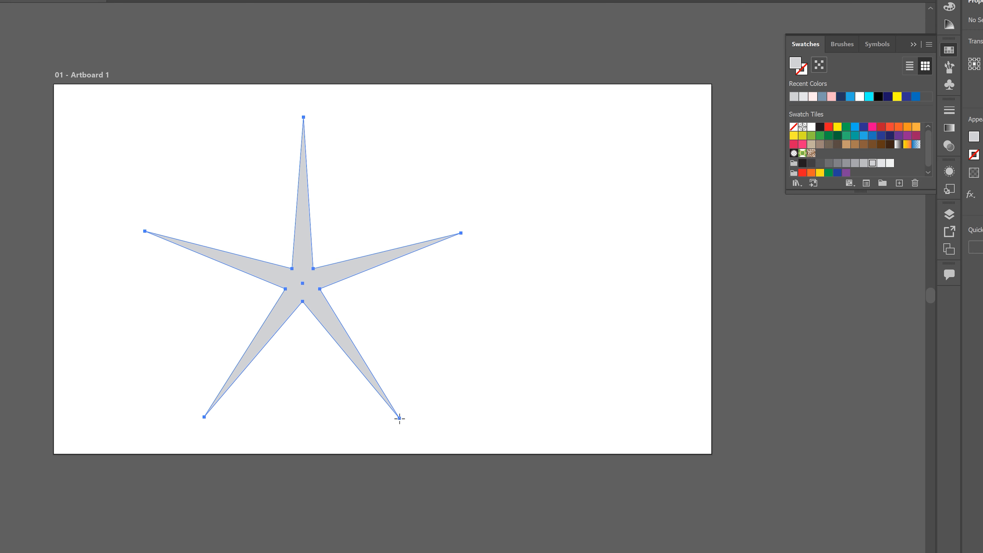
mouse_move(399, 419)
left_mouse_down()
mouse_move(364, 371)
mouse_move(404, 427)
mouse_move(394, 409)
left_mouse_up()
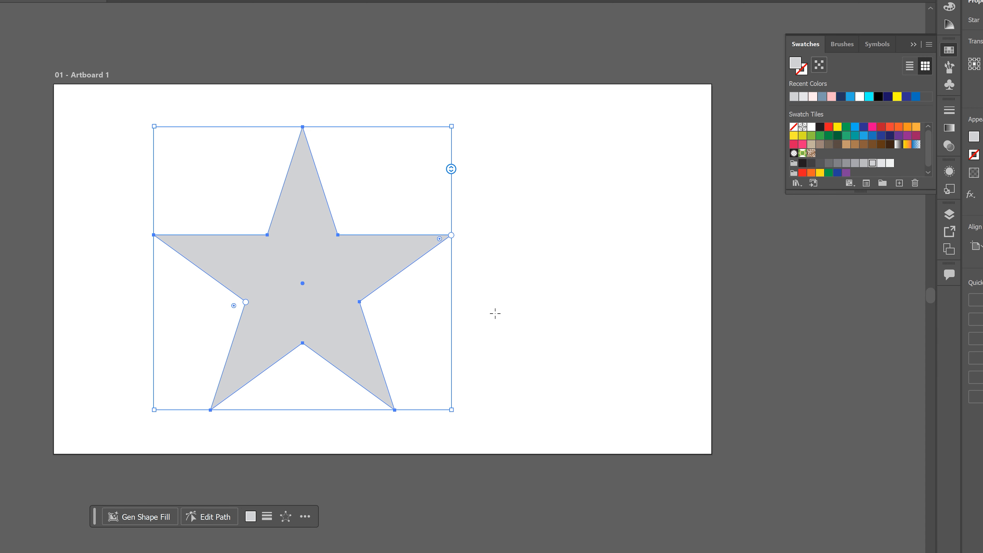
key("Delete")
Draw grey five-pointed stars on the artboard, including an upright one about 305 px wide.
left_click_drag(287, 297, 364, 403)
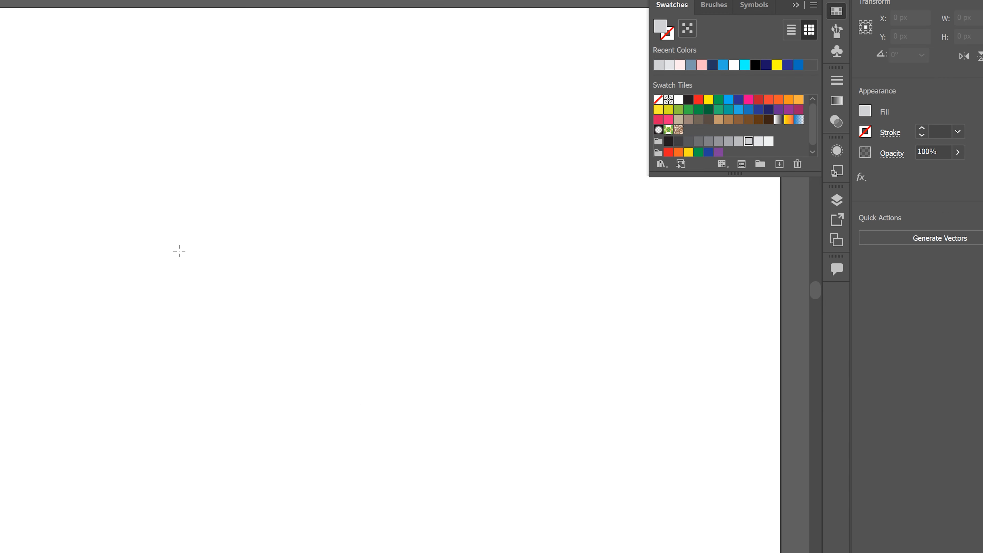
left_click_drag(179, 251, 228, 316)
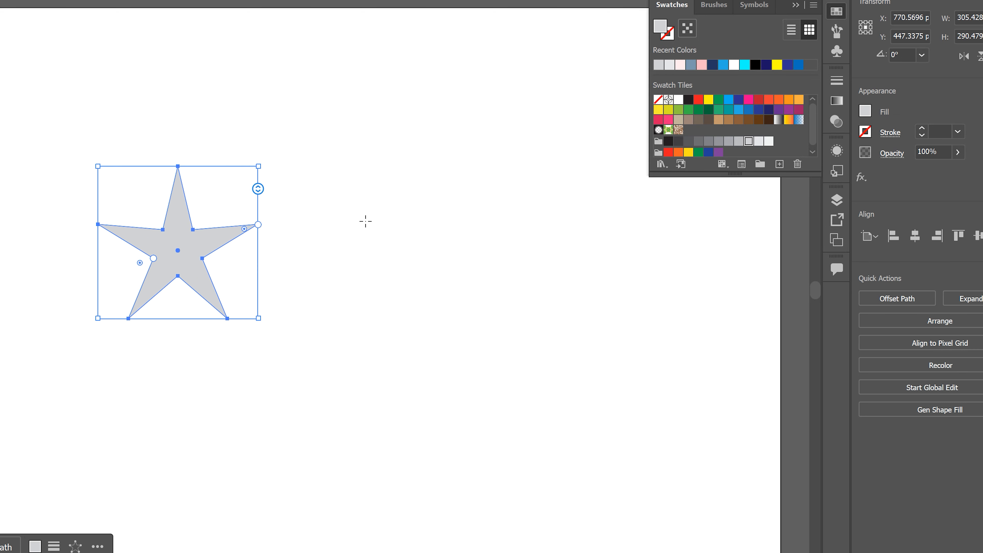
left_click_drag(388, 256, 512, 298)
left_click_drag(217, 275, 458, 232)
Draw another grey star and raise its number of points while drawing.
left_click_drag(169, 239, 250, 316)
left_click_drag(316, 92, 217, 320)
key("Up")
key("Up")
key("Up")
key("Up")
key("Up")
key("Up")
key("Up")
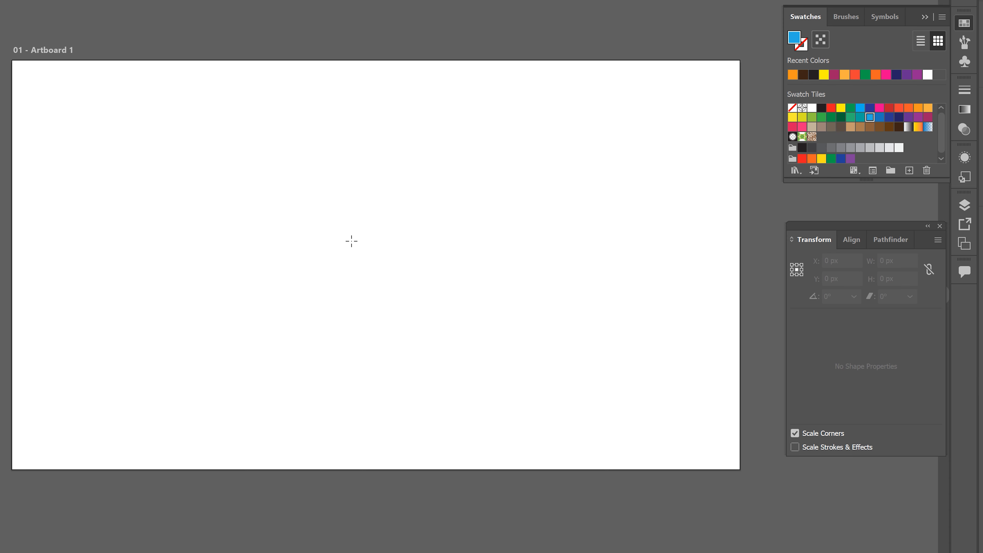
Draw a light blue star about 700 px across and raise its number of points to 19.
left_click_drag(322, 233, 401, 353)
key("Up")
key("Up")
key("Up")
key("Up")
key("Up")
key("Up")
key("Up")
key("Up")
key("Up")
key("Up")
key("Up")
key("Up")
key("Up")
key("Up")
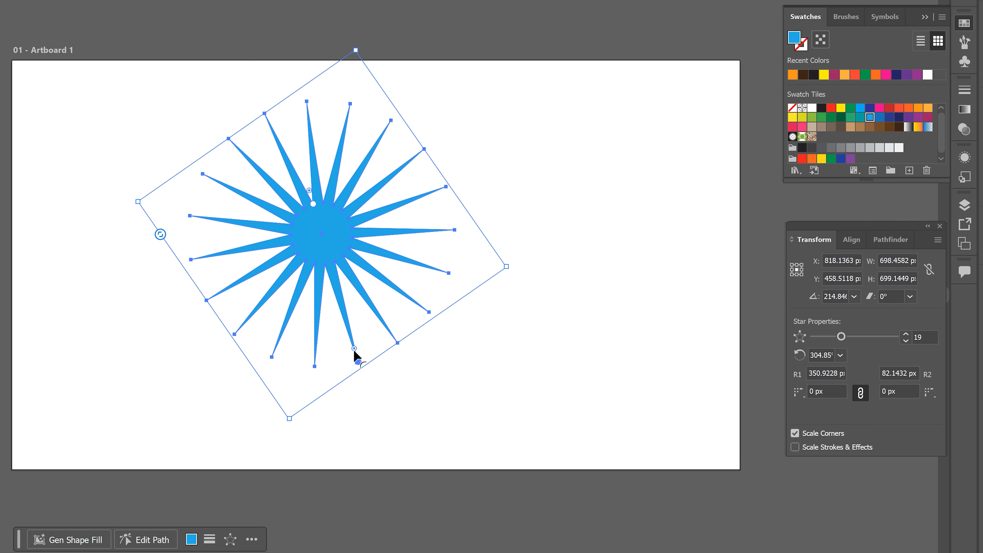
Cut the blue sunburst's outer tips flat with a corner value of about 8.15 px and adjust its inner corners.
key("ctrl+plus")
left_click_drag(480, 292, 406, 249)
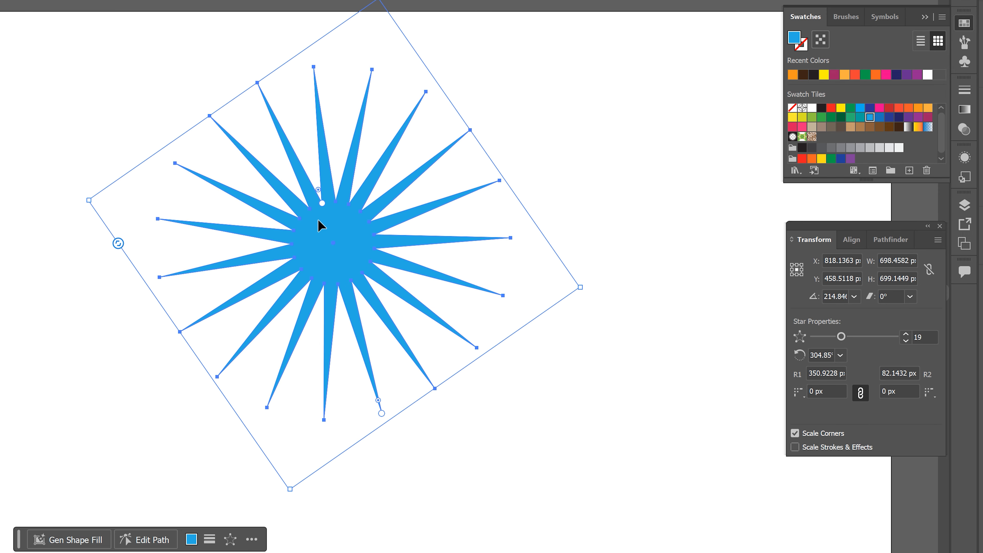
left_click_drag(378, 400, 356, 341)
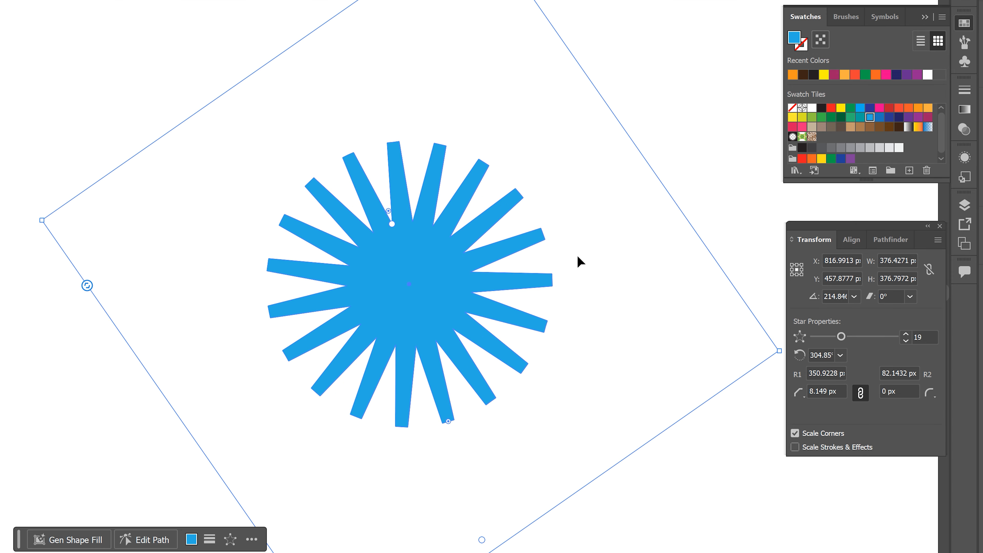
left_click_drag(399, 212, 383, 174)
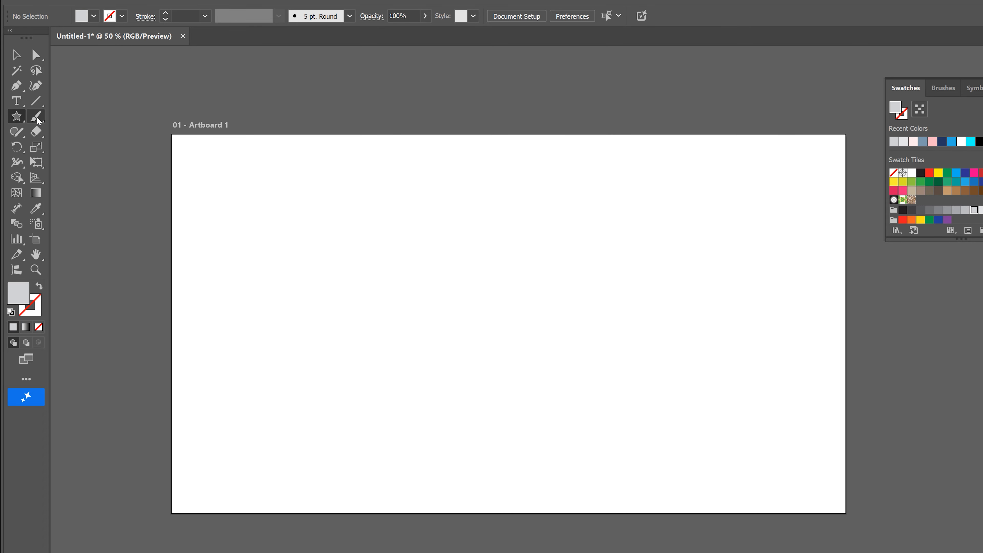
Create a five-pointed grey star from numeric values, with Radius 1 set to 1000 px.
key("v")
left_click(16, 116)
left_click(425, 307)
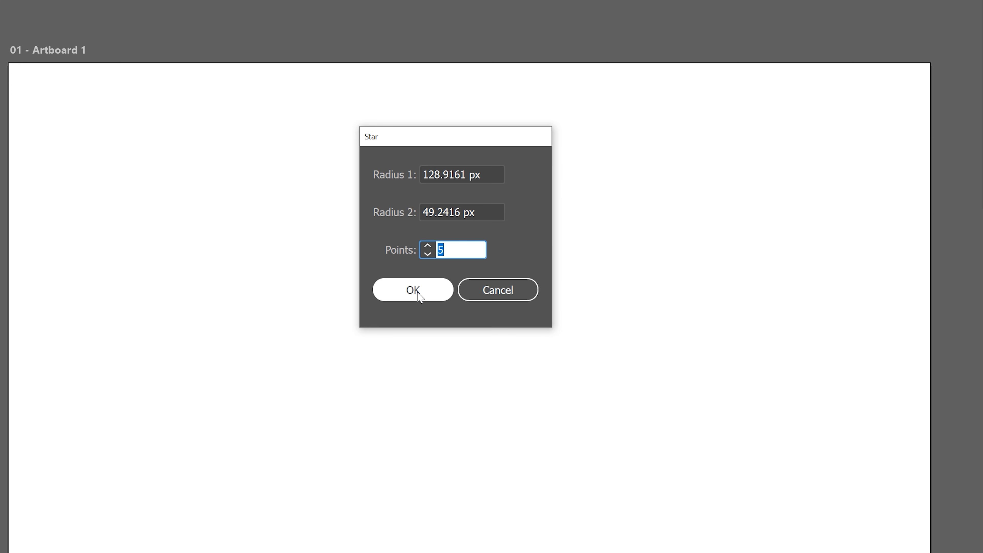
left_click(466, 299)
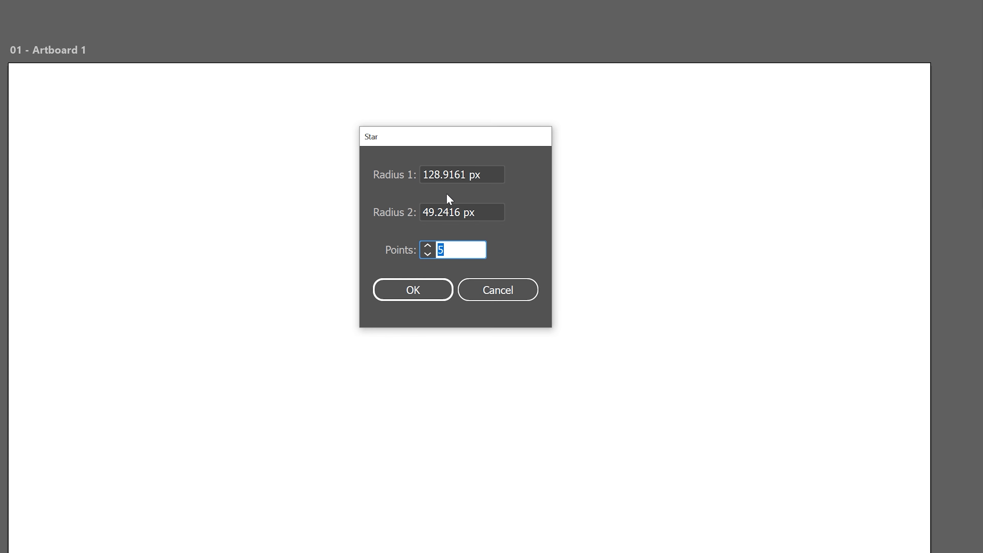
double_click(467, 174)
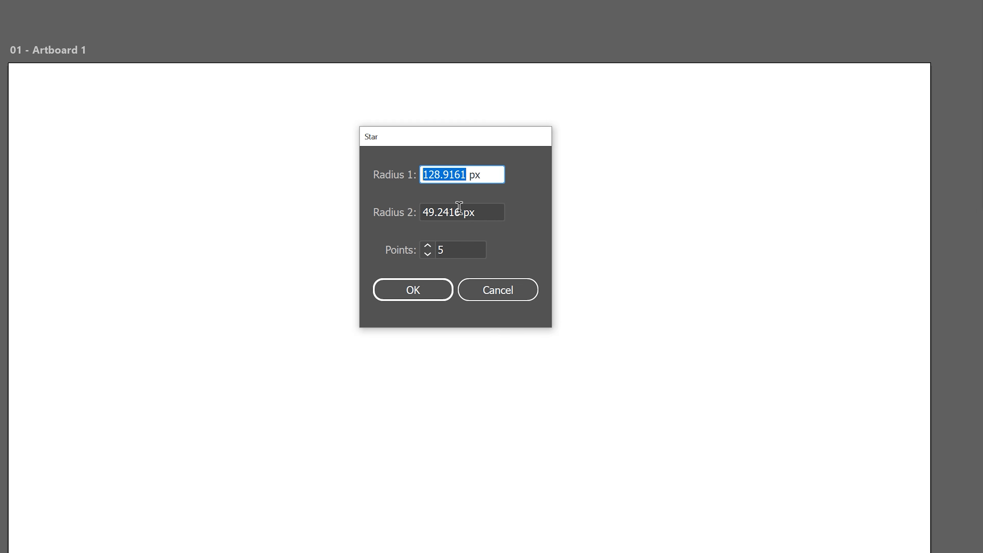
type("1000")
key("Return")
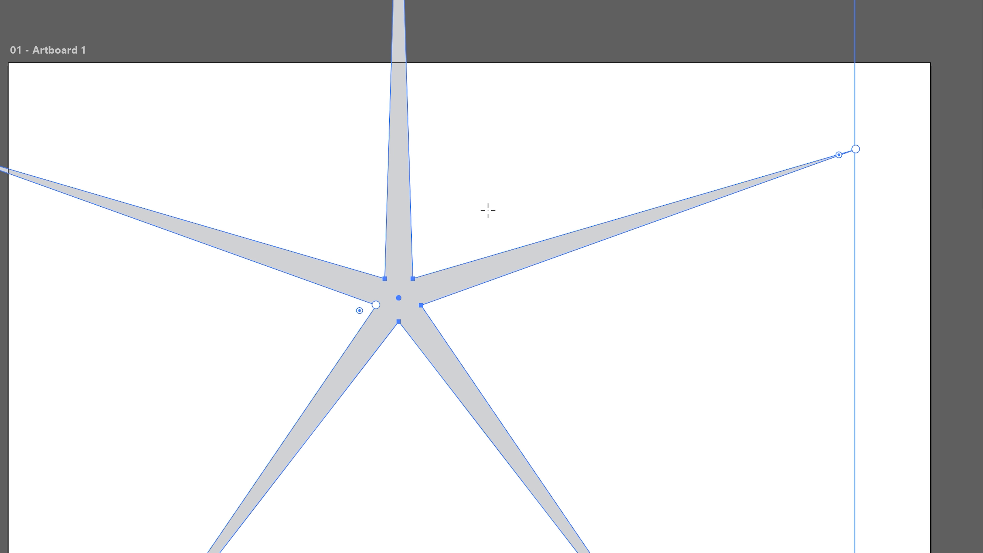
Replace the thin star with a five-pointed one whose Radius 1 is 1000 px and Radius 2 is 900 px.
key("BackSpace")
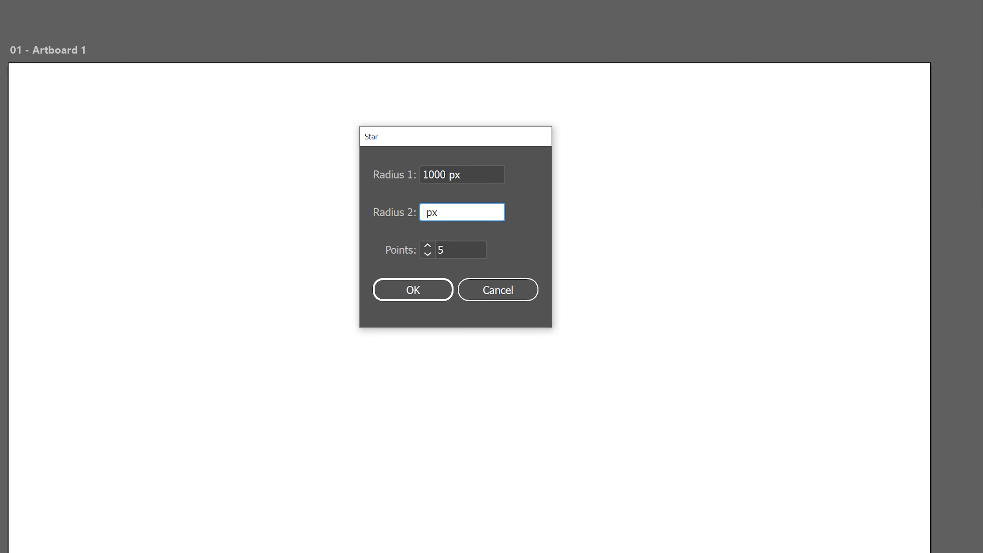
type("900")
key("Return")
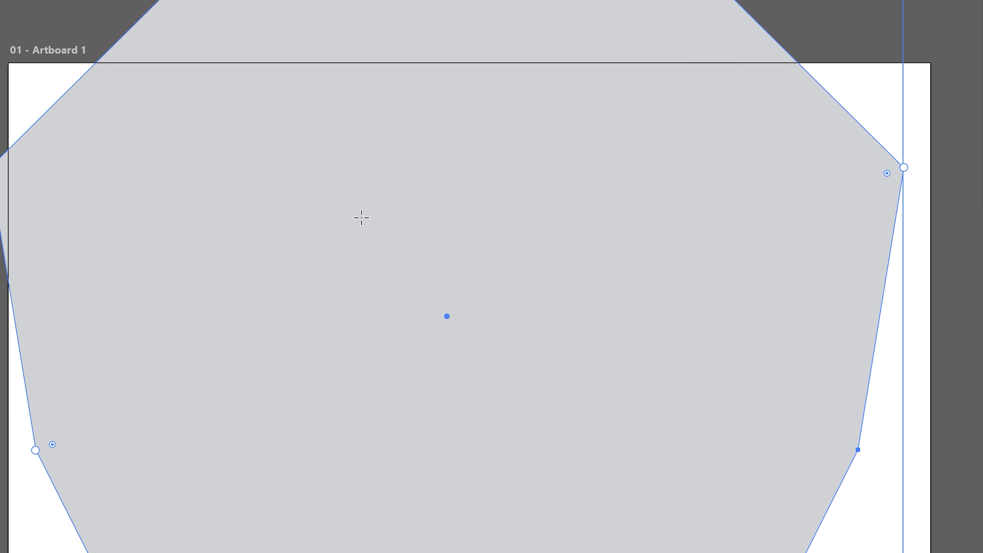
key("ctrl+minus")
key("ctrl+minus")
key("ctrl+minus")
key("v")
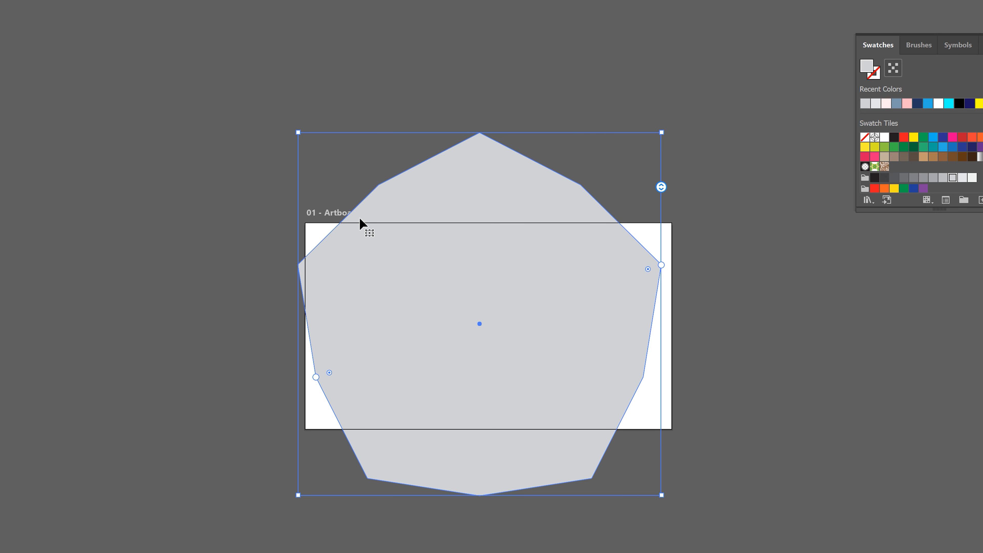
Replace the near-decagon shape with a five-pointed star, setting Radius 2 to 200 px.
key("ctrl+plus")
left_click(351, 252)
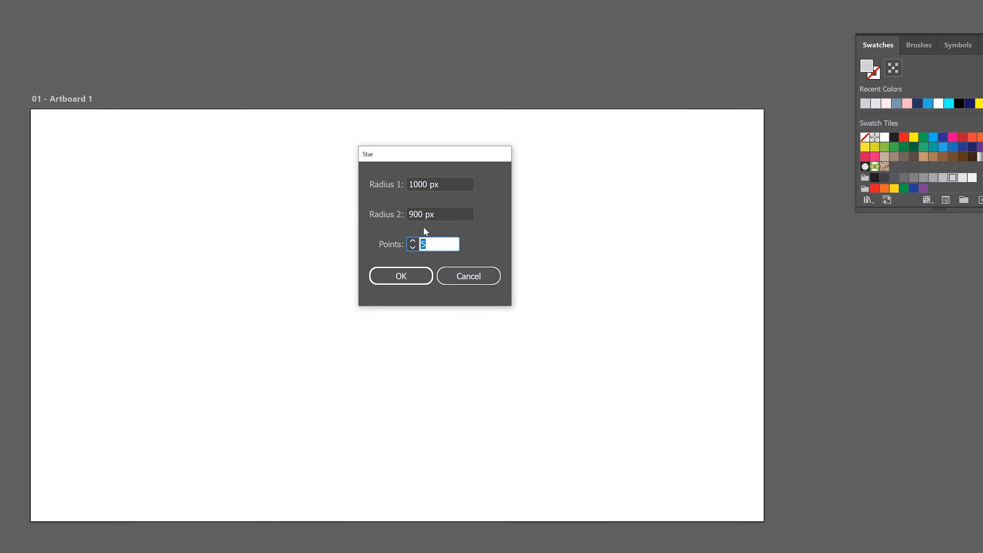
double_click(418, 216)
type("200")
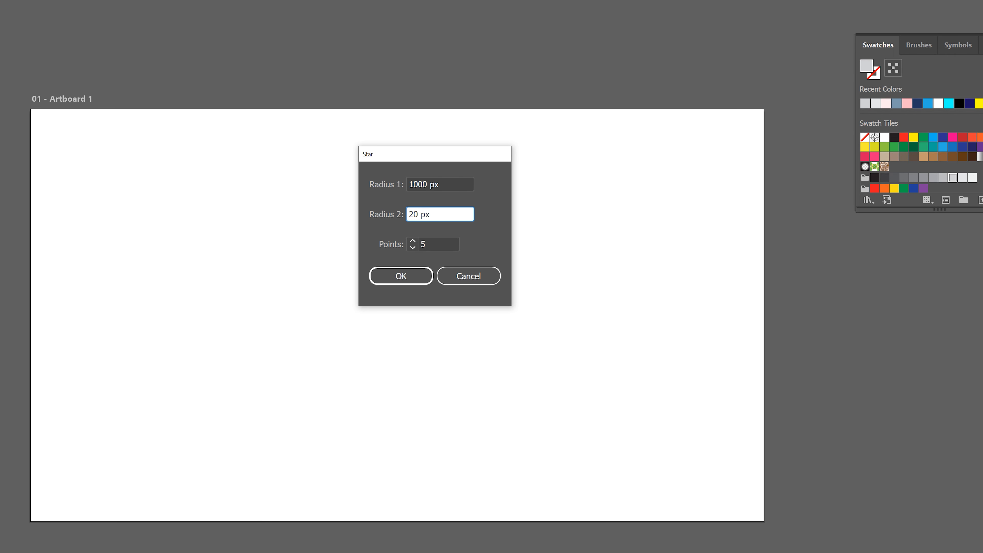
key("Return")
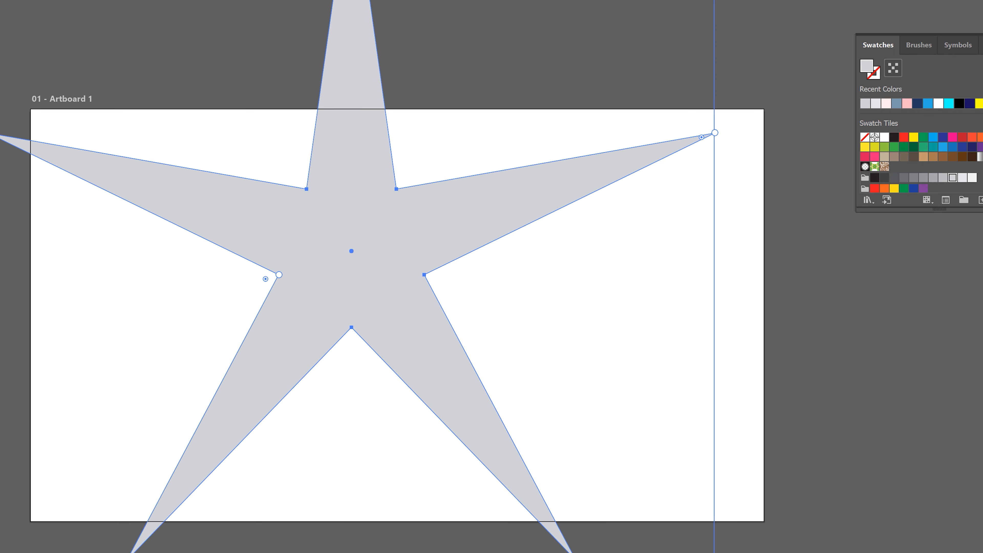
Scale the oversized five-pointed star down proportionally so it fits within the artboard.
left_click_drag(714, 552, 592, 440)
key("ctrl+z")
key("ctrl+minus")
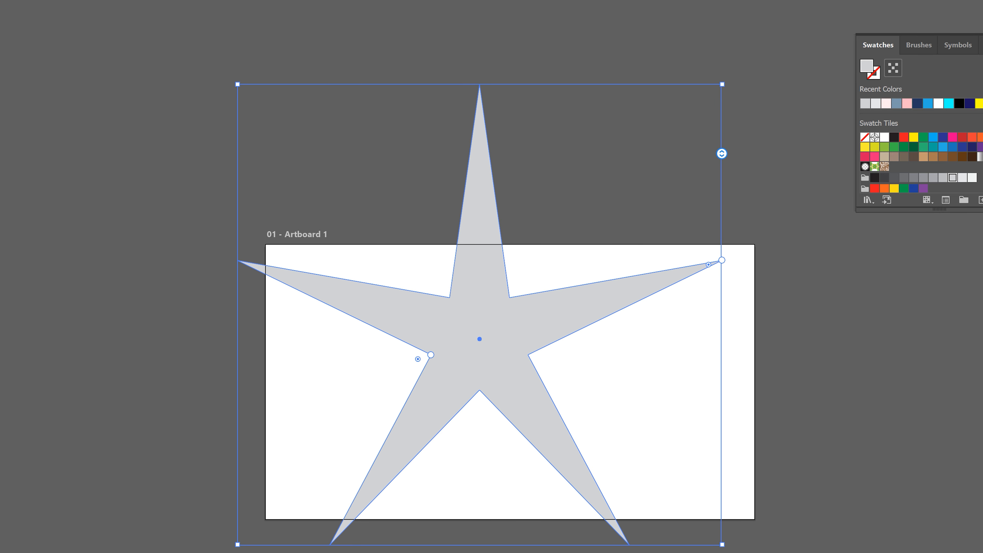
left_click_drag(722, 545, 345, 185)
key("ctrl+plus")
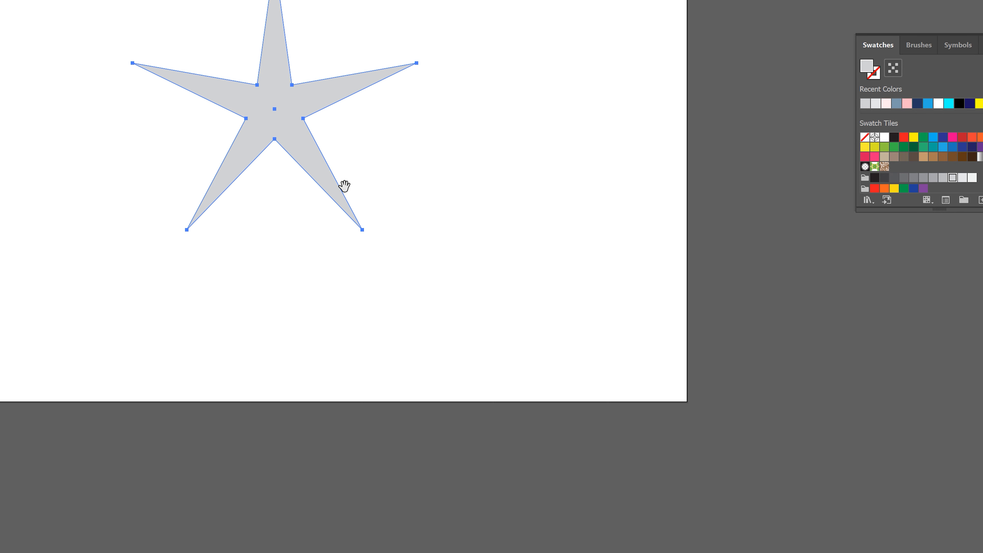
key("ctrl+0")
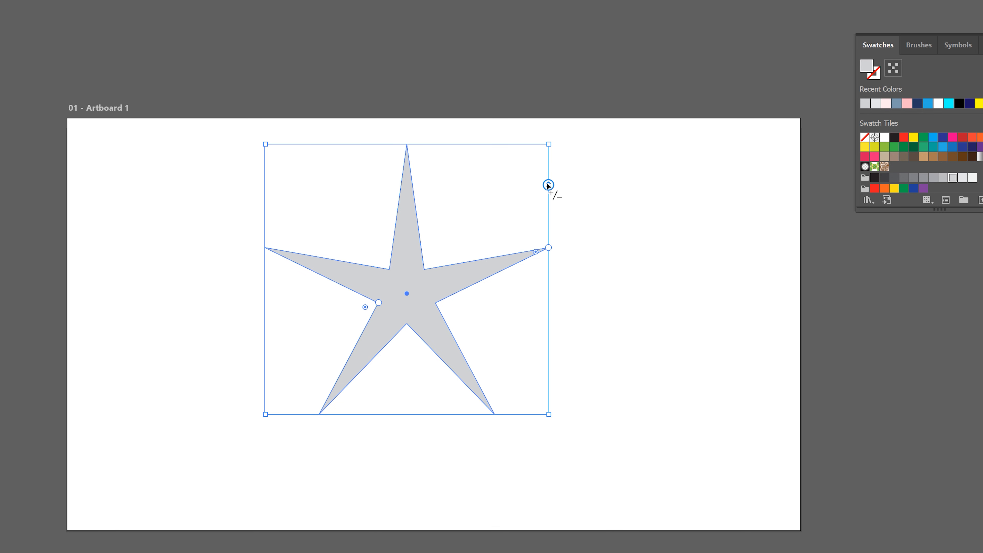
Increase the scaled star's number of points to 18 and round its inner corners.
left_click_drag(548, 186, 552, 371)
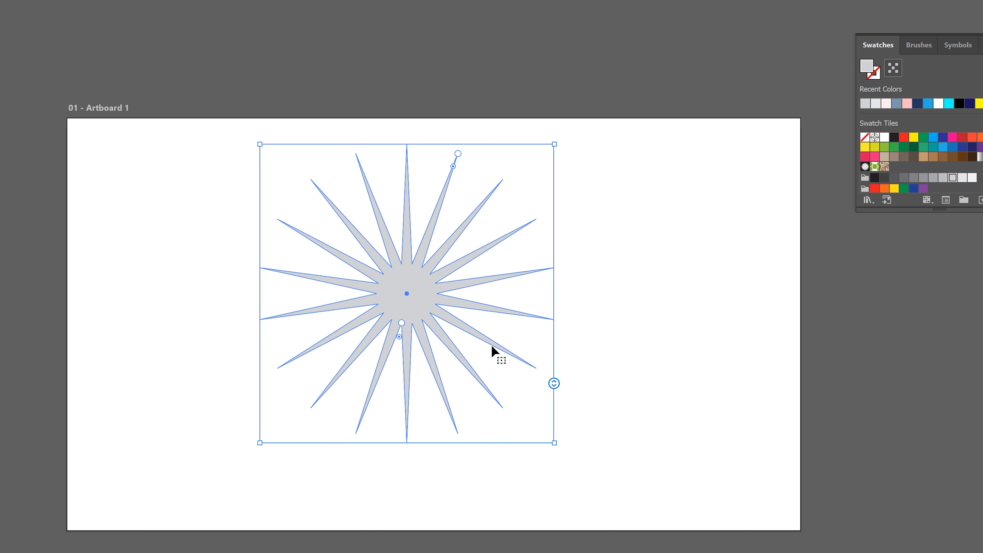
left_click_drag(400, 337, 391, 389)
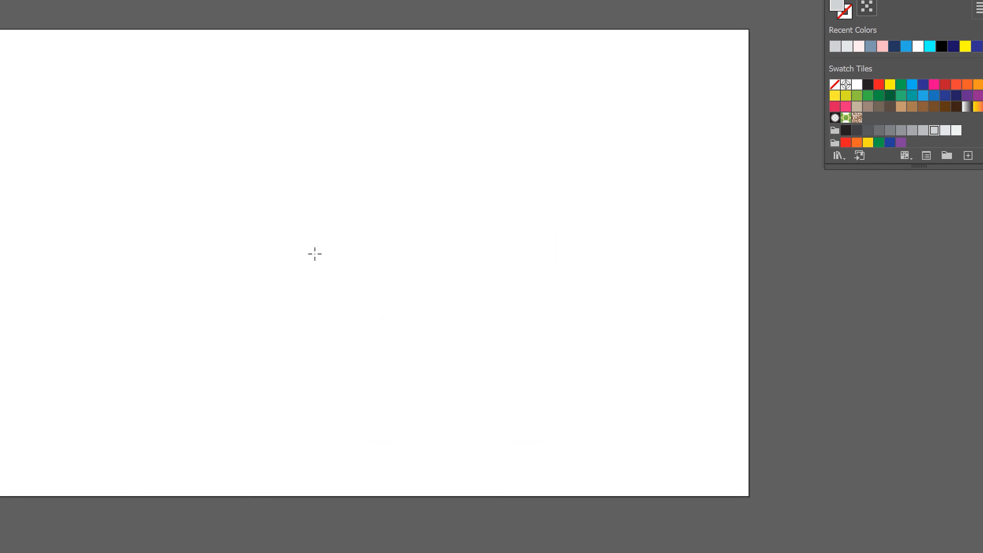
Draw a new grey star on the cleared artboard and increase its number of points to 20.
left_click_drag(303, 255, 390, 373)
left_click_drag(443, 148, 445, 381)
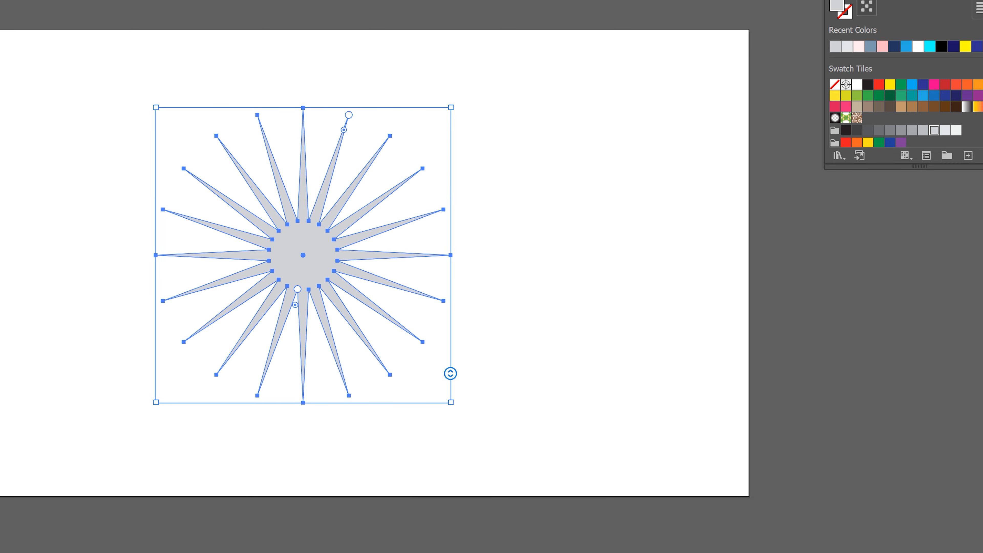
Show the Transform settings for the selected star and place them beside it on the artboard.
key("v")
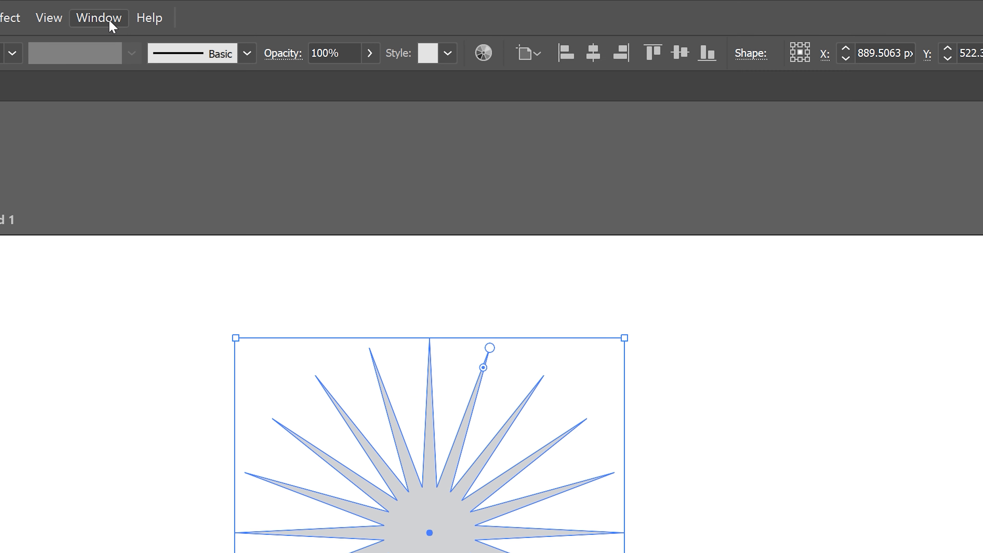
left_click(108, 21)
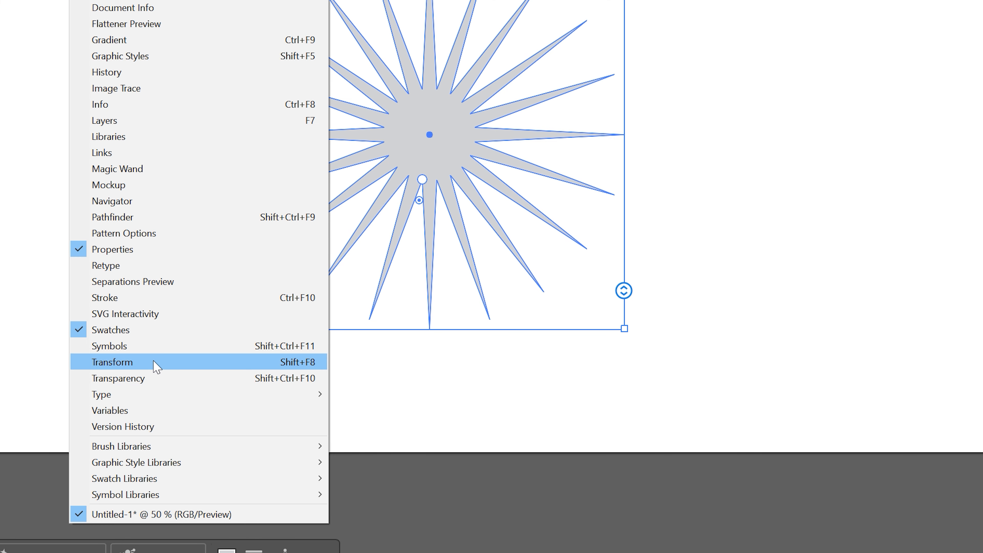
left_click(155, 364)
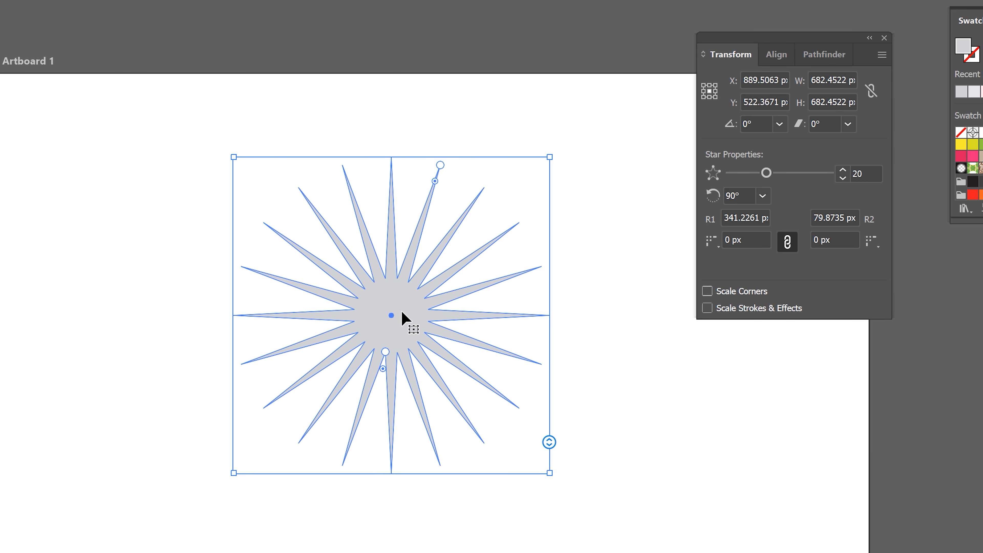
left_click_drag(792, 39, 716, 118)
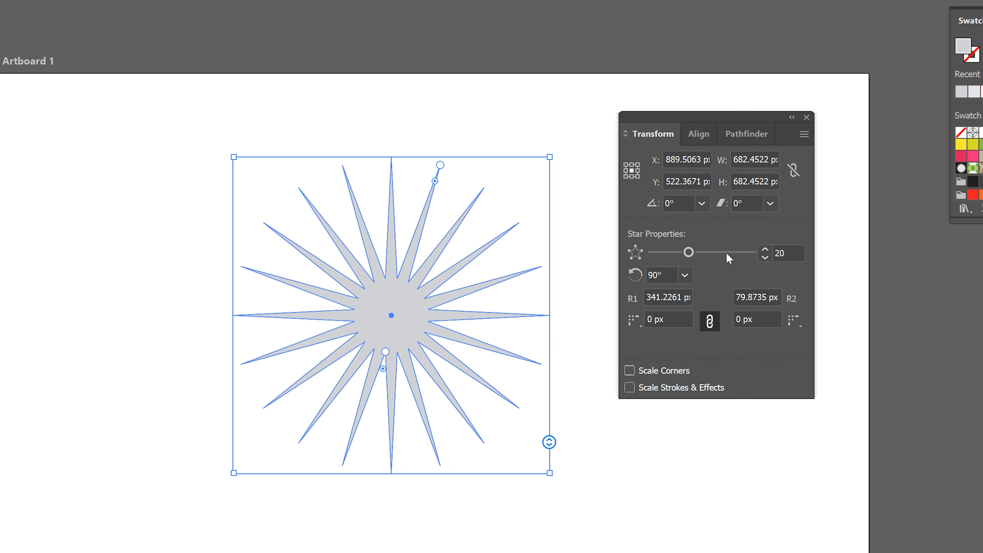
Increase the star's number of points to 50, then reduce it to 29.
left_click_drag(689, 252, 762, 260)
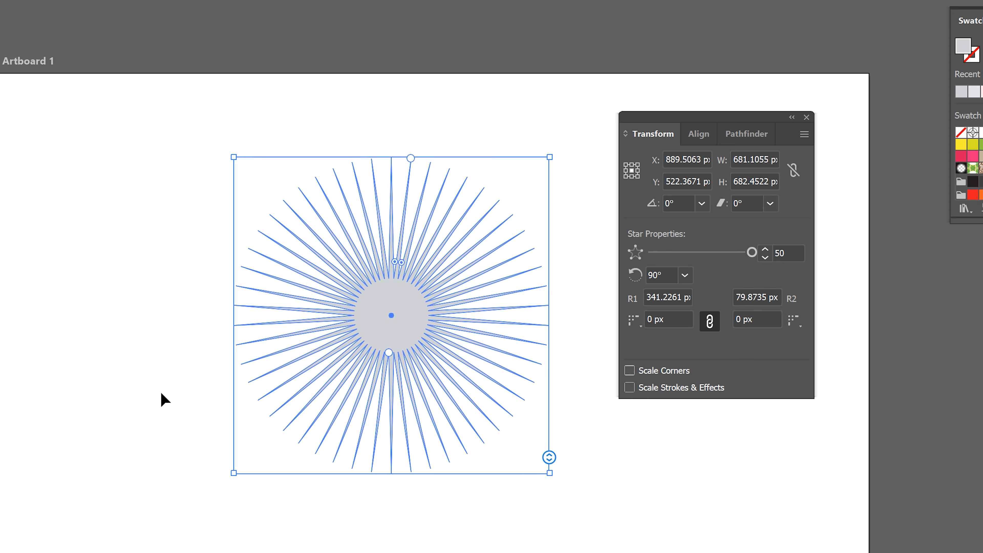
left_click_drag(752, 253, 693, 253)
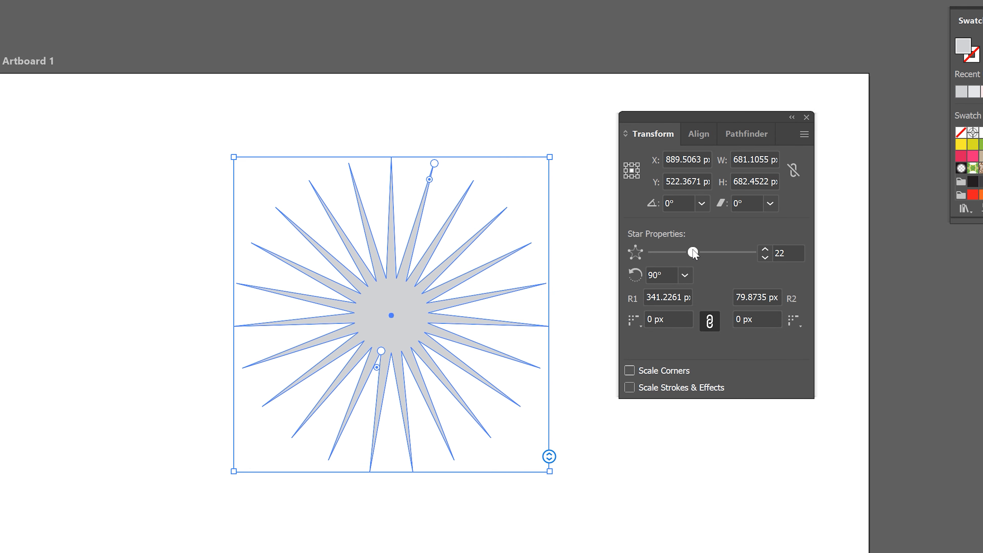
Adjust the star's outer radius to about 295 px and try different inner radii with the radius widgets on the shape.
left_click_drag(423, 257, 388, 245)
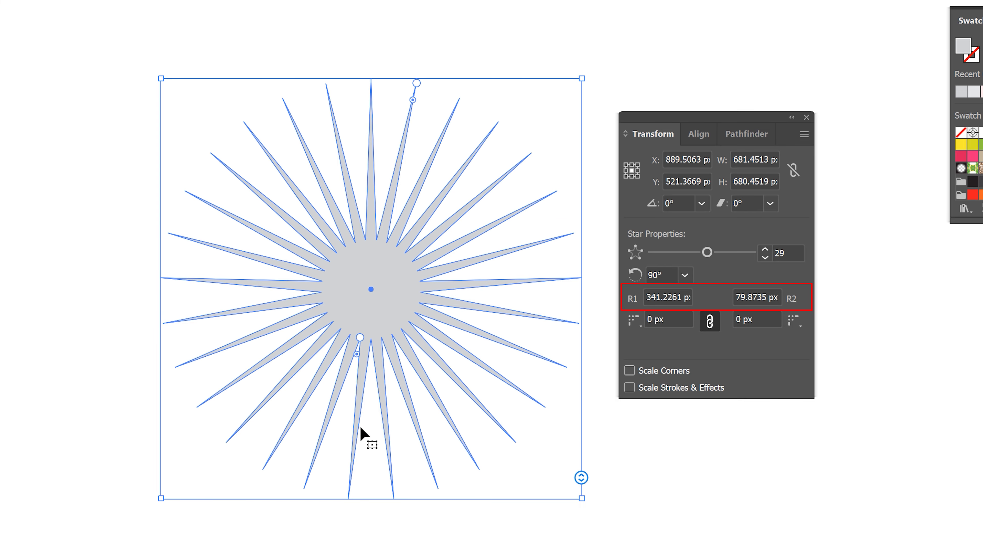
left_click_drag(360, 335, 360, 334)
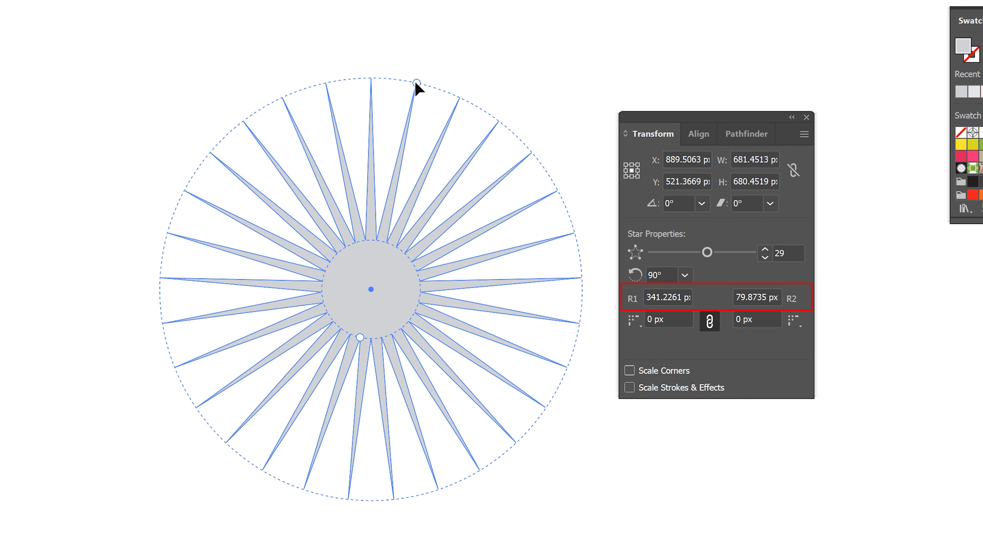
left_click_drag(416, 83, 425, 44)
scroll(344, 213, "right", 2)
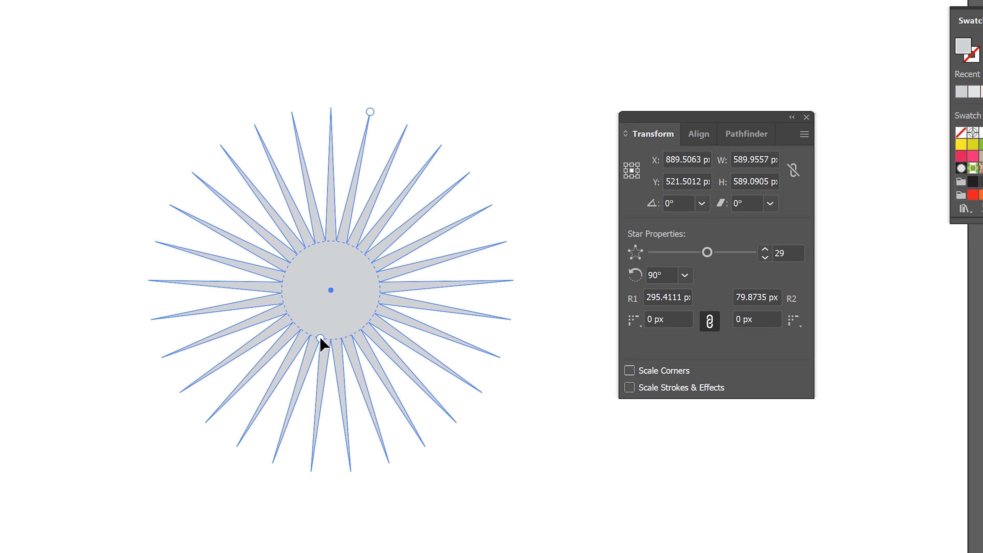
left_click_drag(319, 336, 326, 302)
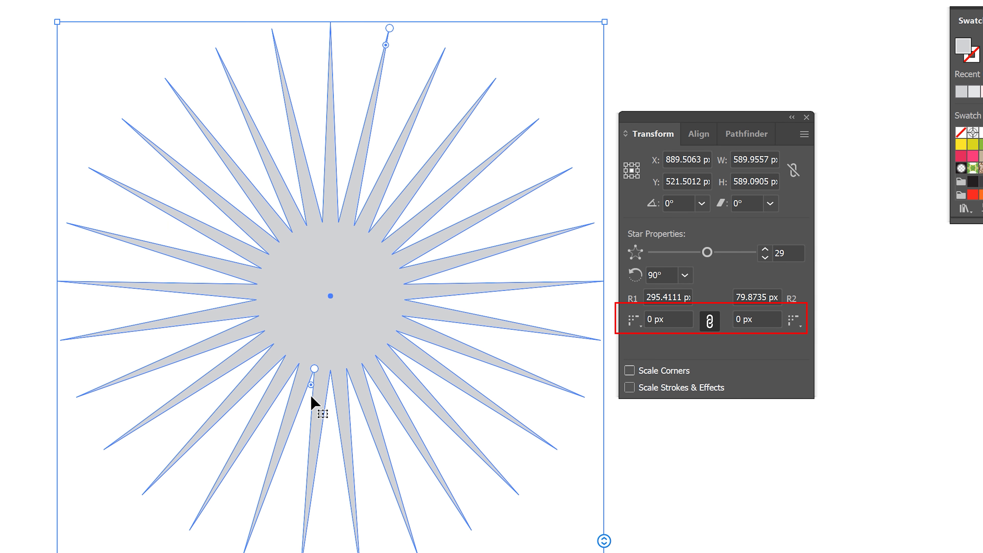
Try rounding the star's outer tips, then round its inner corners by about 16.2 px with 35 points.
left_click(311, 383)
left_click_drag(385, 44, 358, 136)
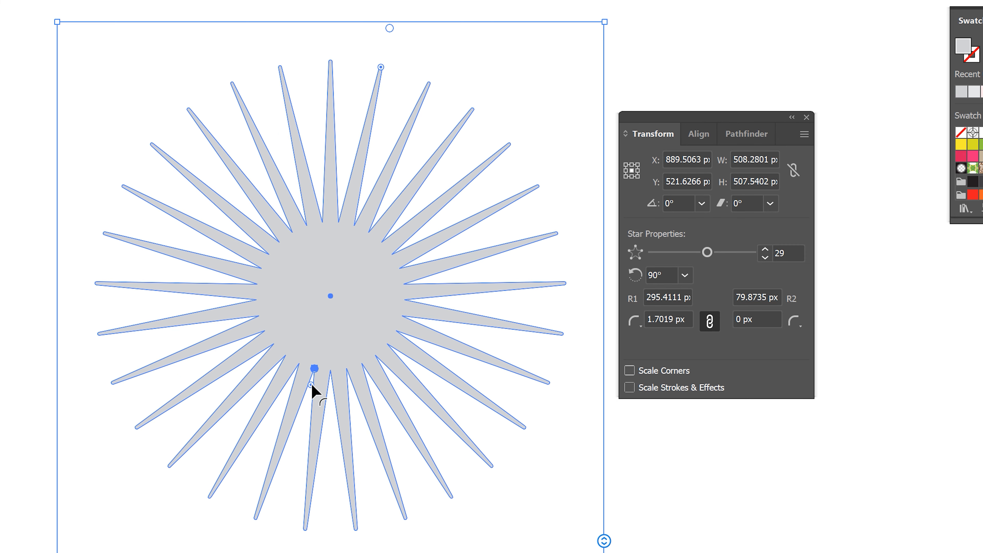
left_click_drag(312, 391, 276, 494)
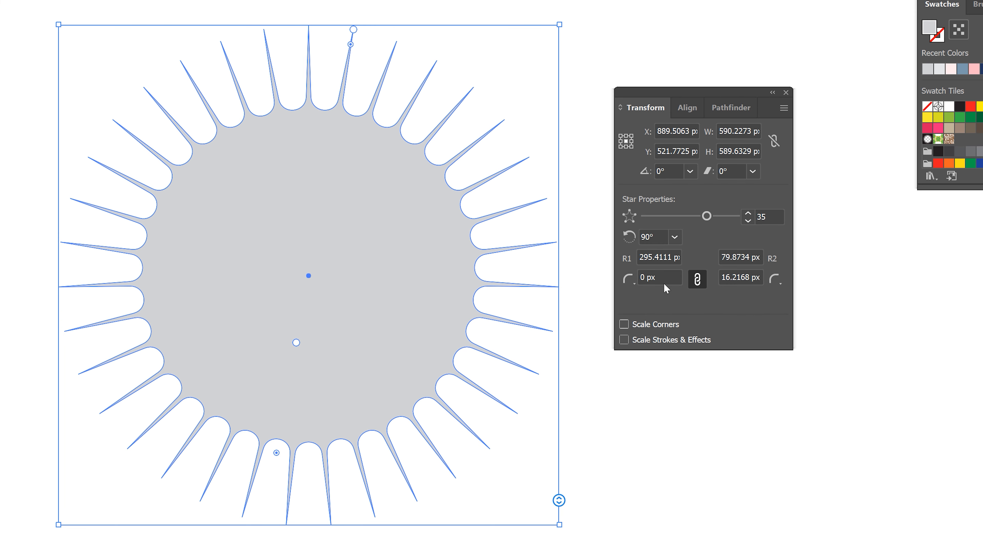
Try the Inverted Round and Chamfer styles on the star's inner corners, then restore the Round style.
left_click(779, 286)
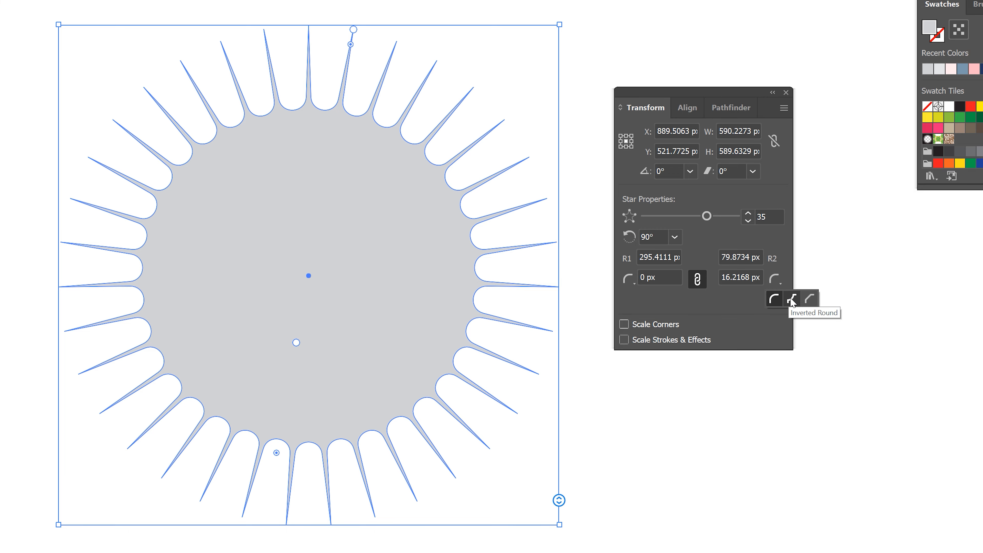
left_click(793, 299)
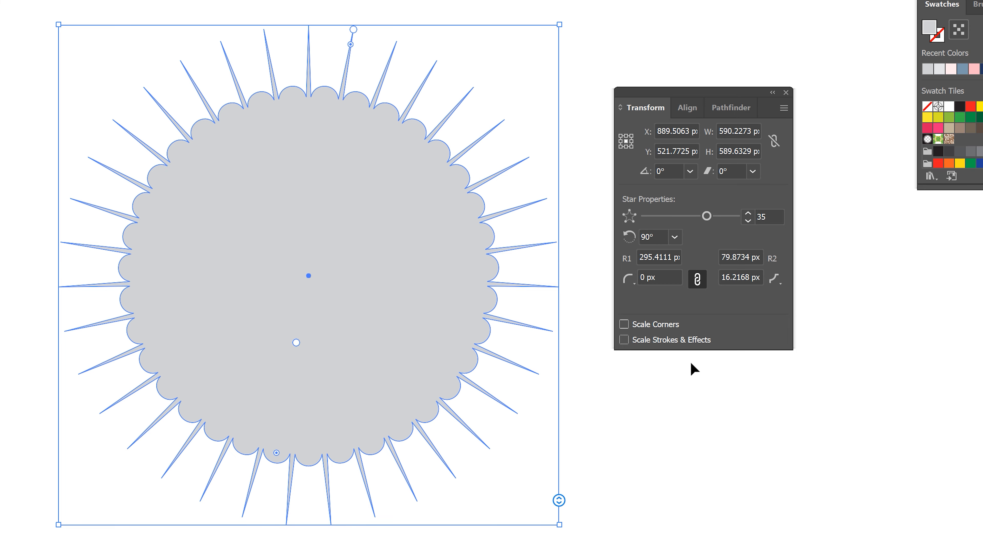
left_click(775, 279)
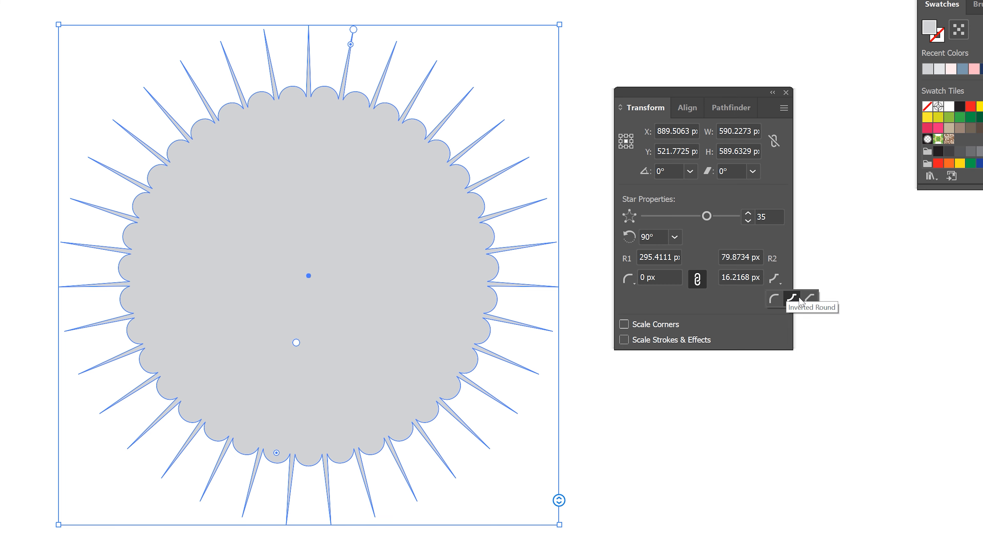
left_click(811, 301)
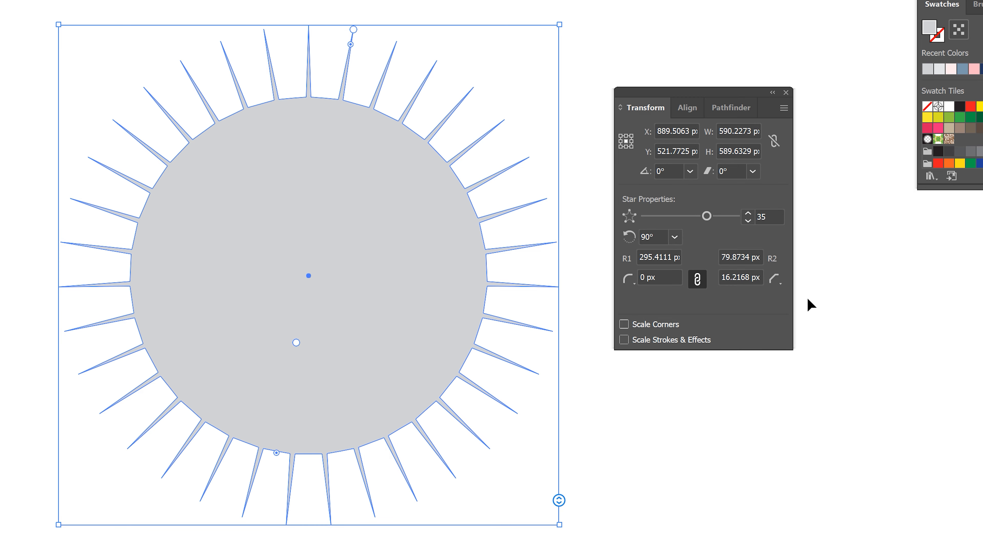
left_click(776, 279)
left_click(776, 300)
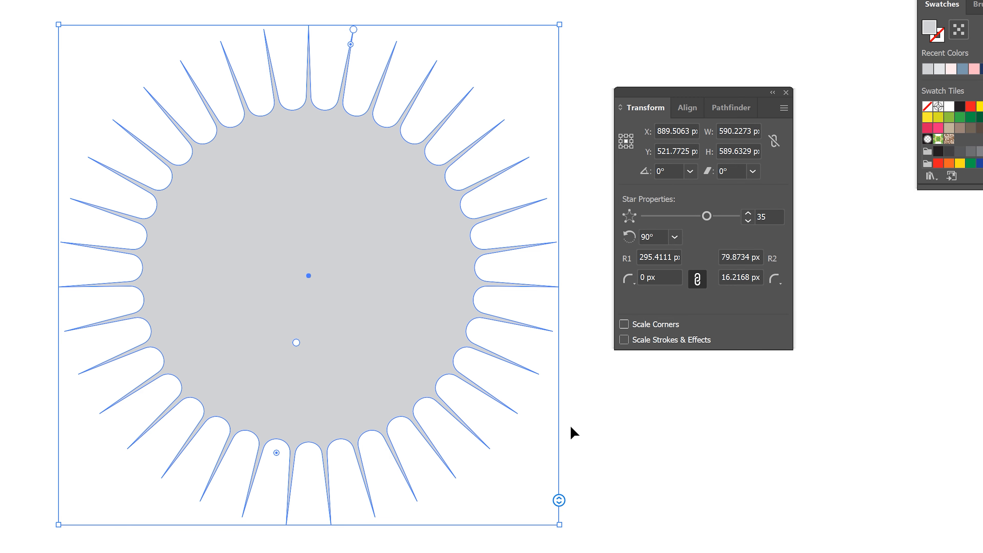
Set the corner radius of the star's outer tips to about 2.54 px with the on-shape corner widget.
left_click_drag(319, 253, 320, 260)
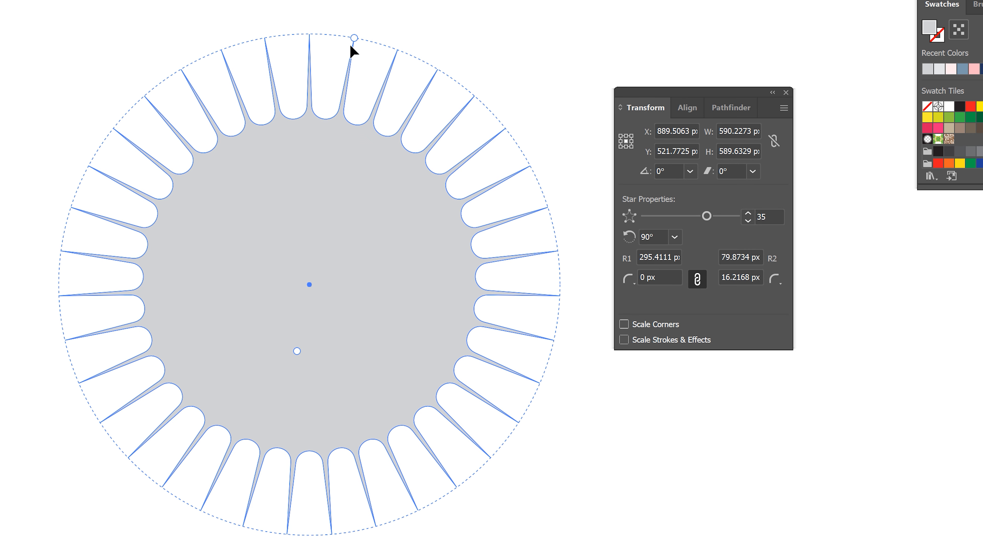
left_click_drag(351, 47, 341, 102)
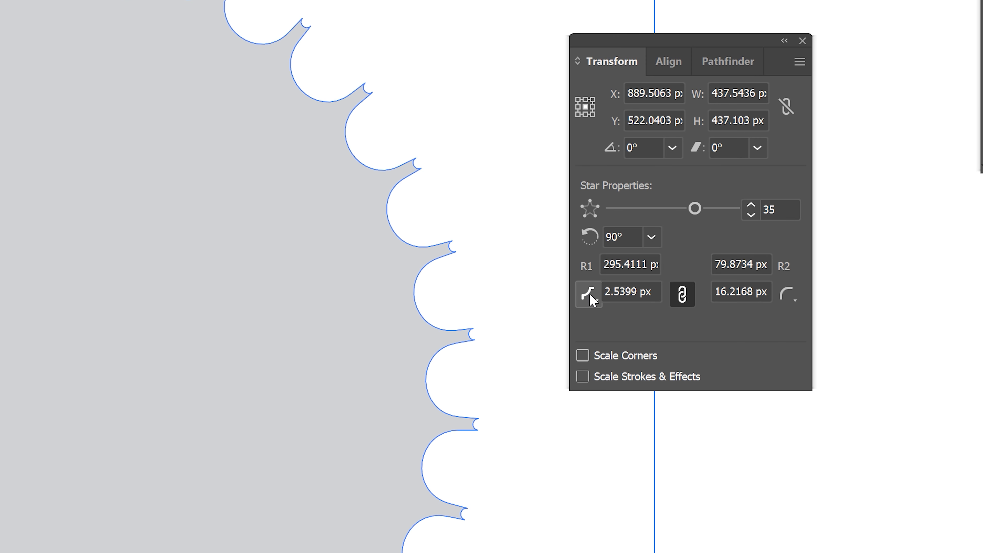